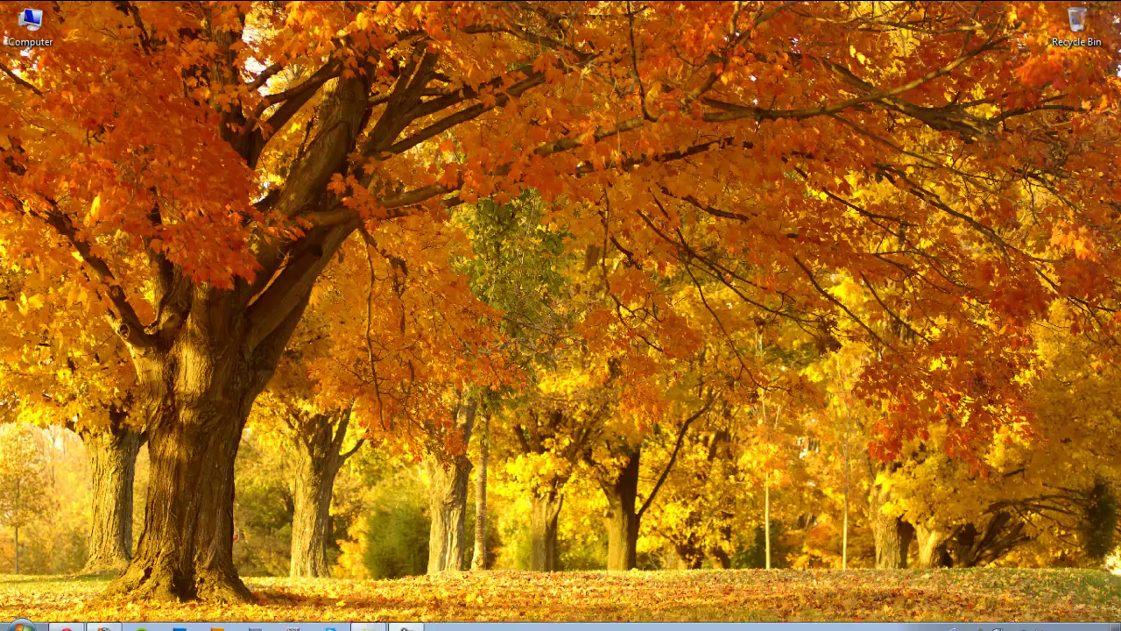
left_click(106, 620)
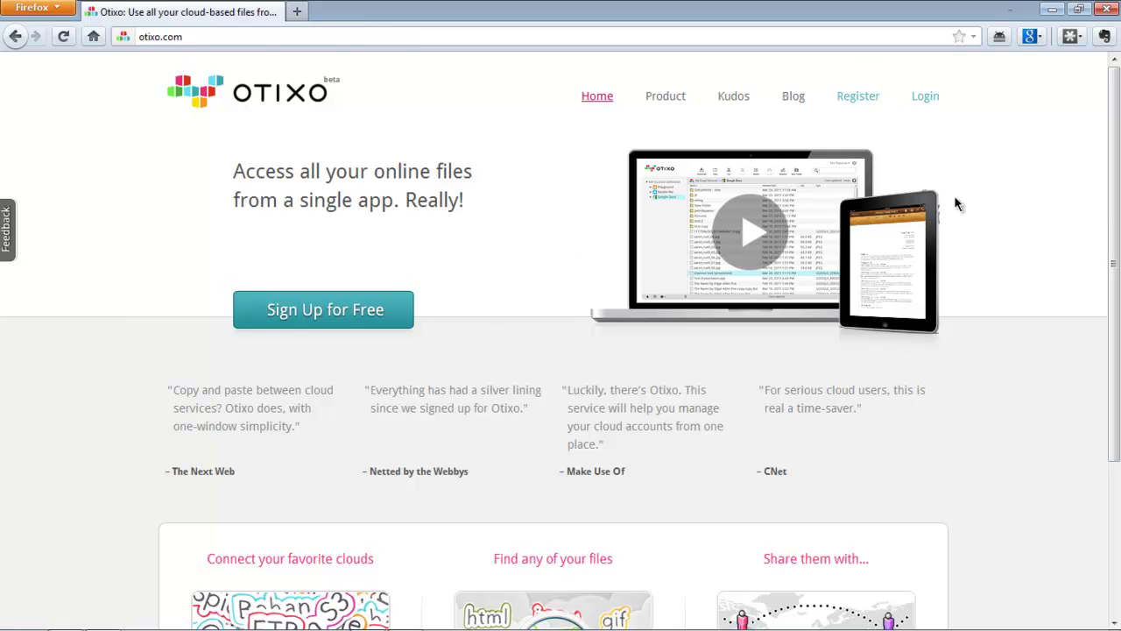
Step: Go to Otixo's Register/Login page to sign in to the workspace
left_click(860, 100)
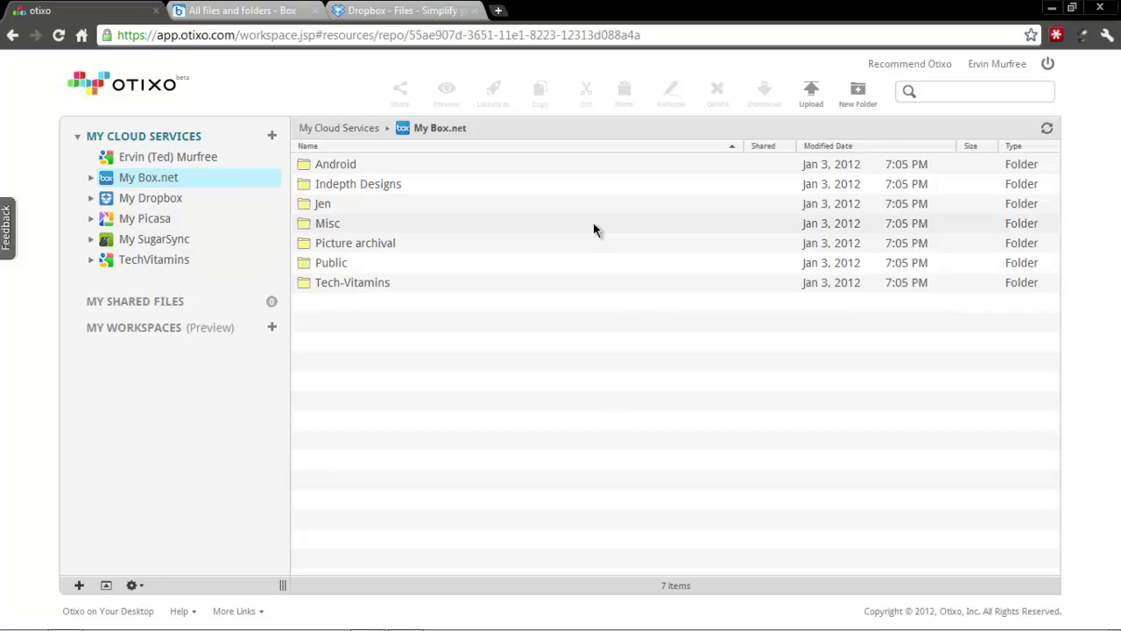
Step: Browse the Add New Cloud Service providers, from Box and Dropbox down to WebDAV and FTP
left_click(273, 136)
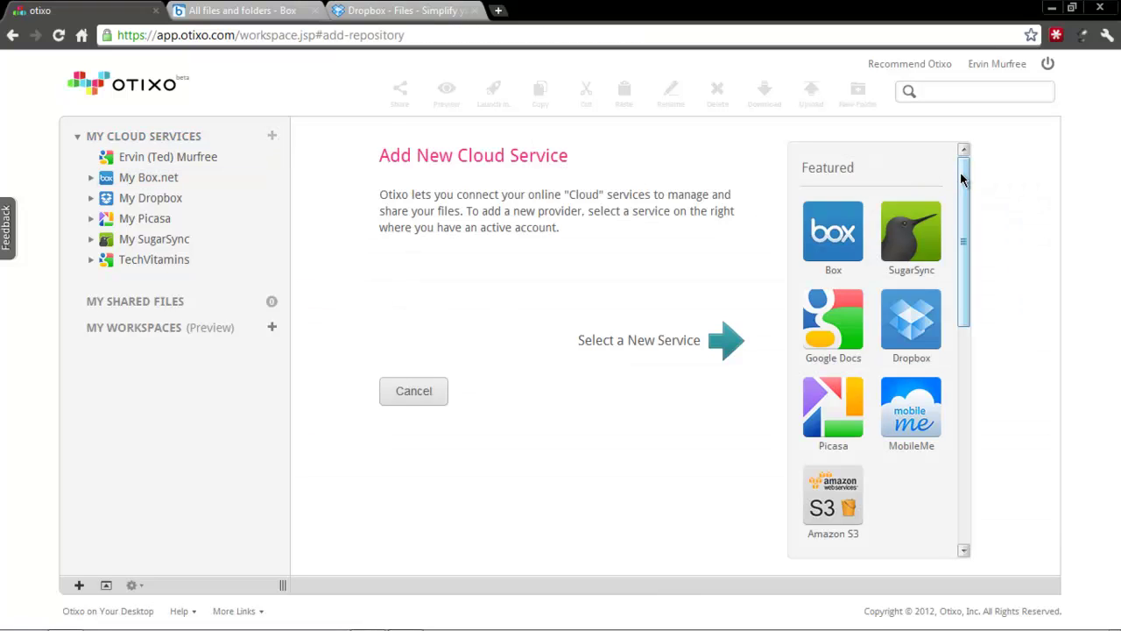
scroll(964, 197, "down", 2)
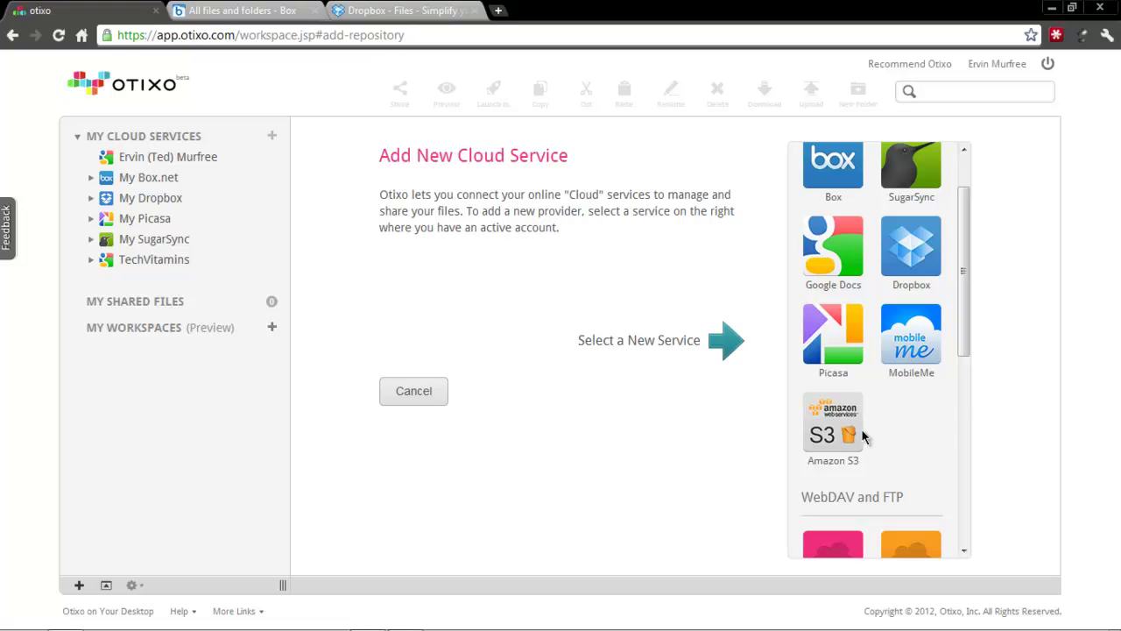
left_click_drag(961, 292, 985, 396)
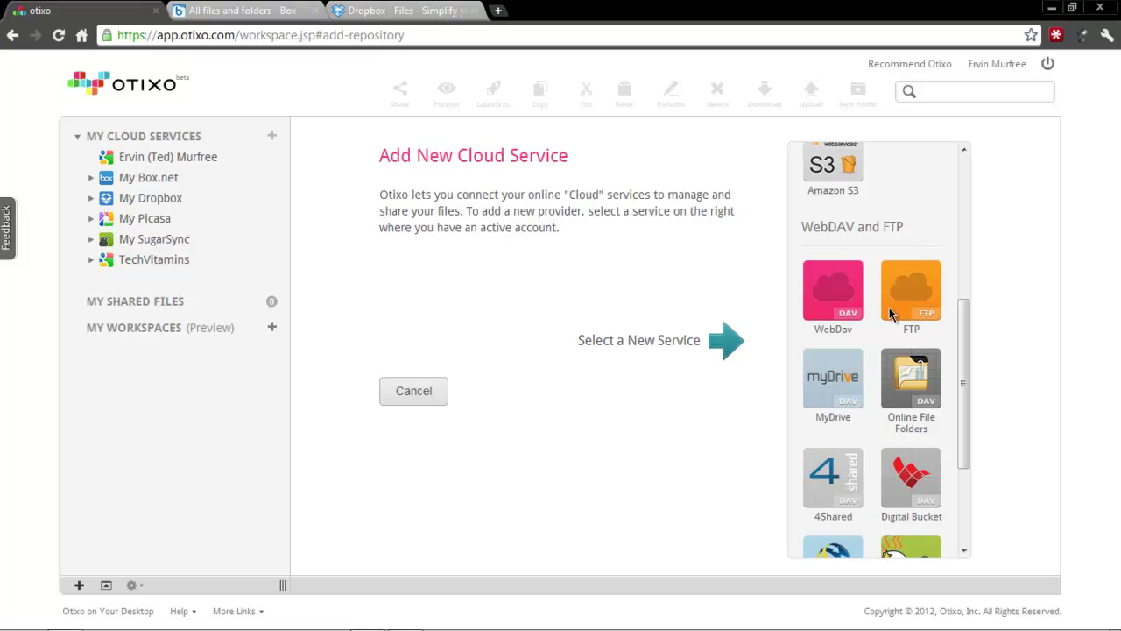
left_click_drag(963, 324, 960, 219)
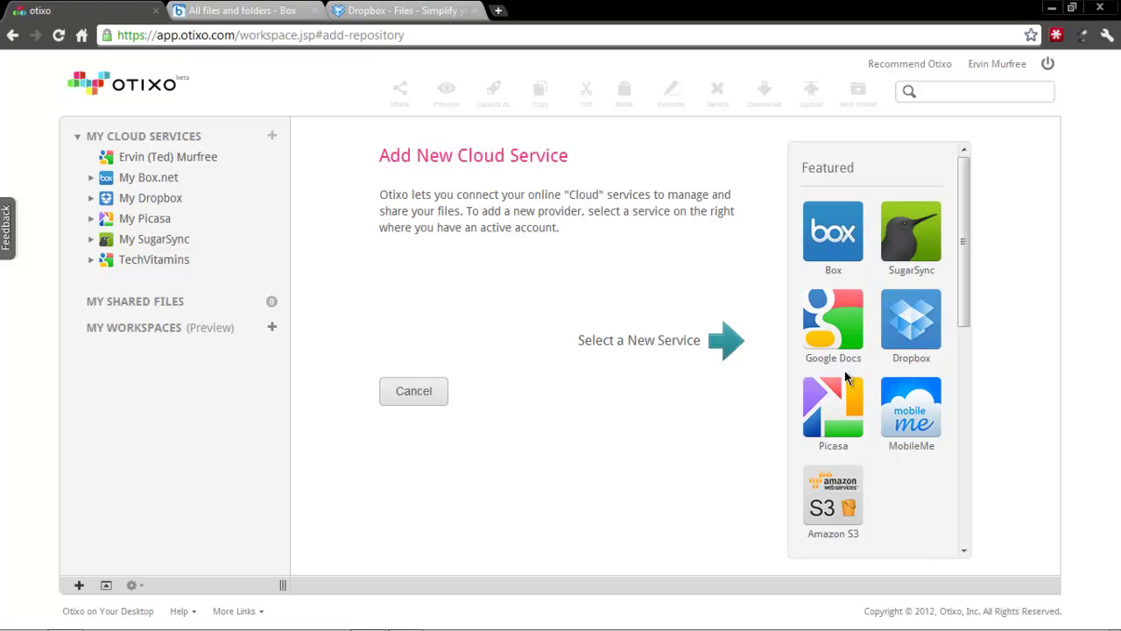
left_click(838, 246)
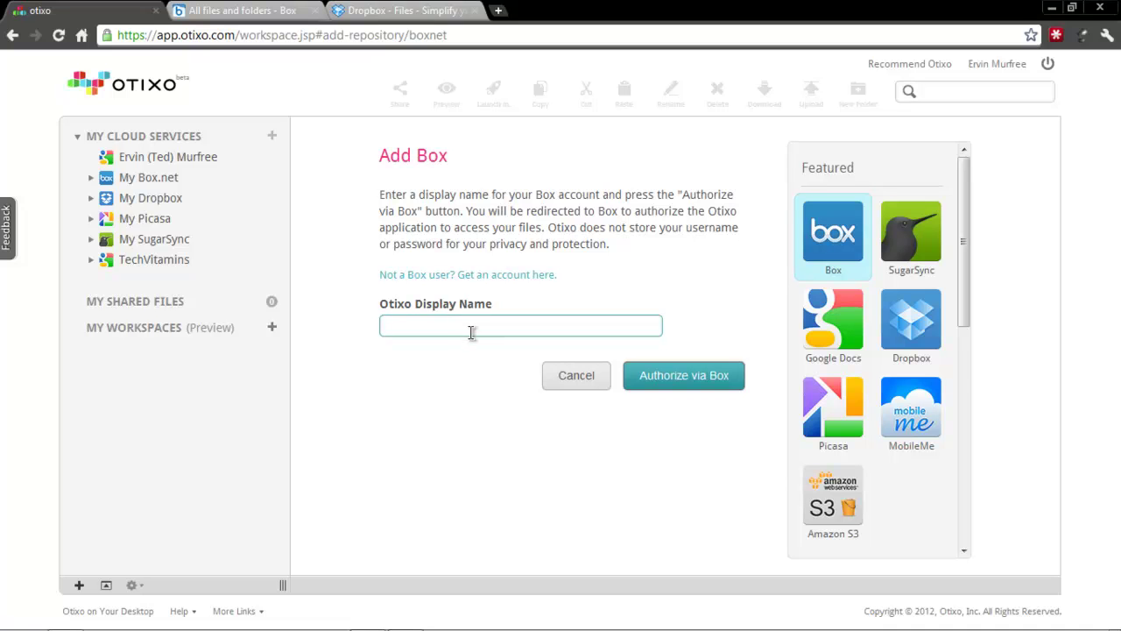
type("my box")
left_click_drag(452, 325, 377, 326)
key("BackSpace")
left_click(559, 375)
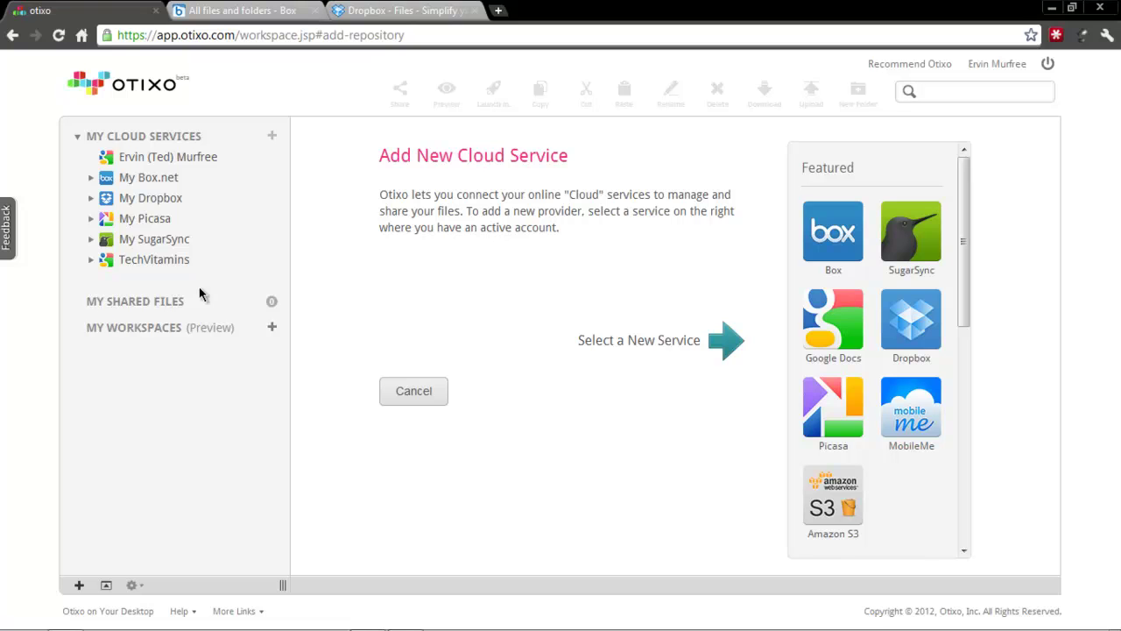
Step: In My Box.net's Public folder, copy the test document
left_click(143, 182)
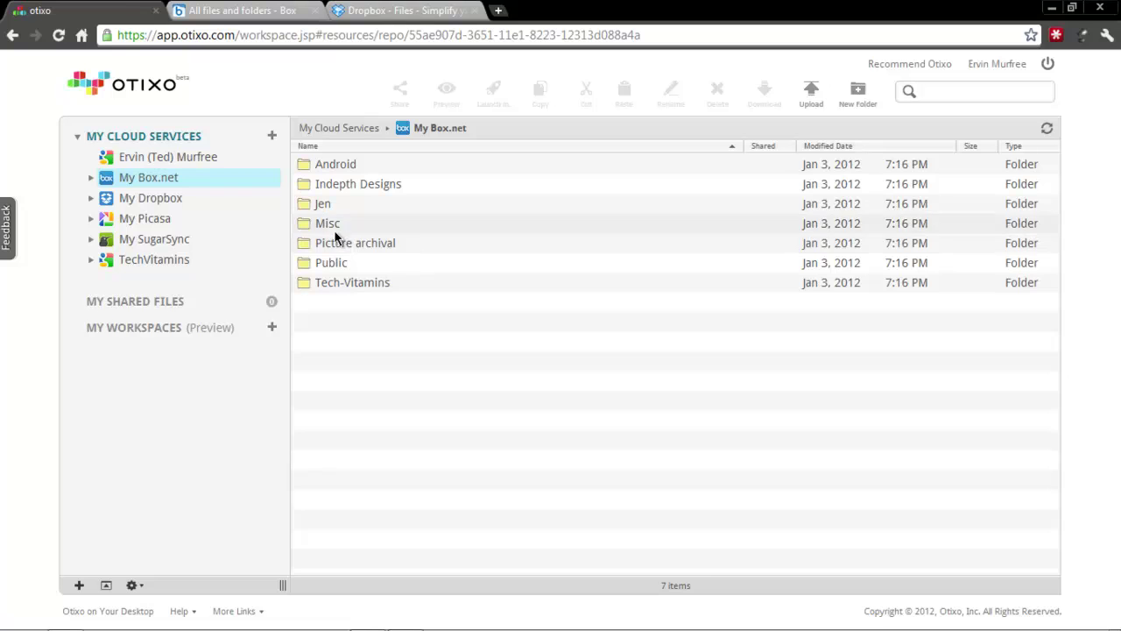
double_click(335, 264)
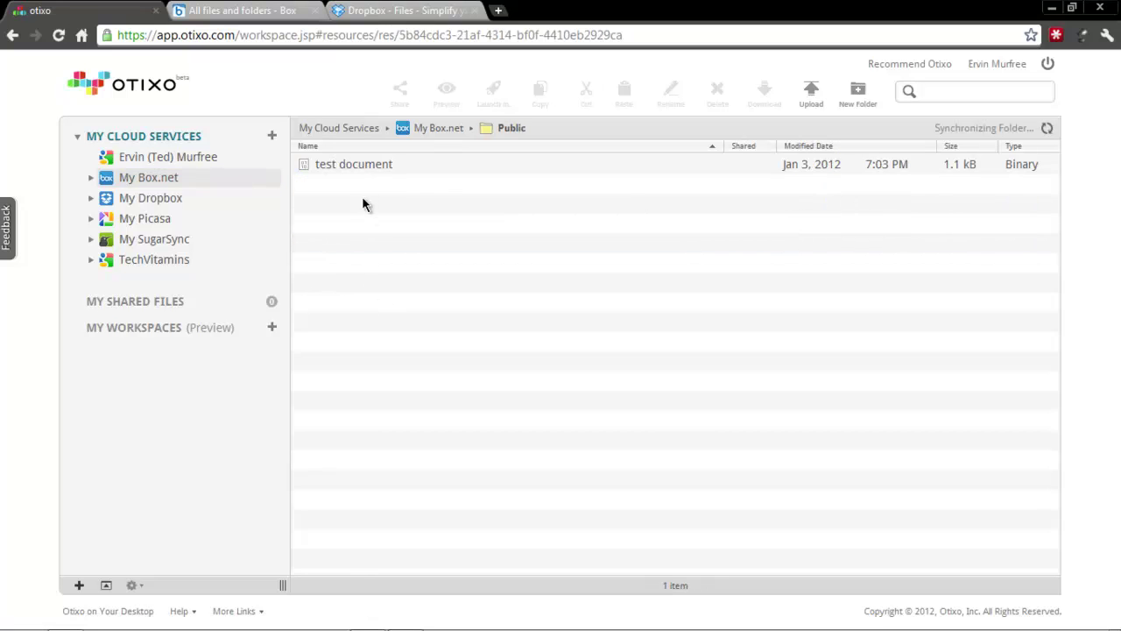
left_click(362, 168)
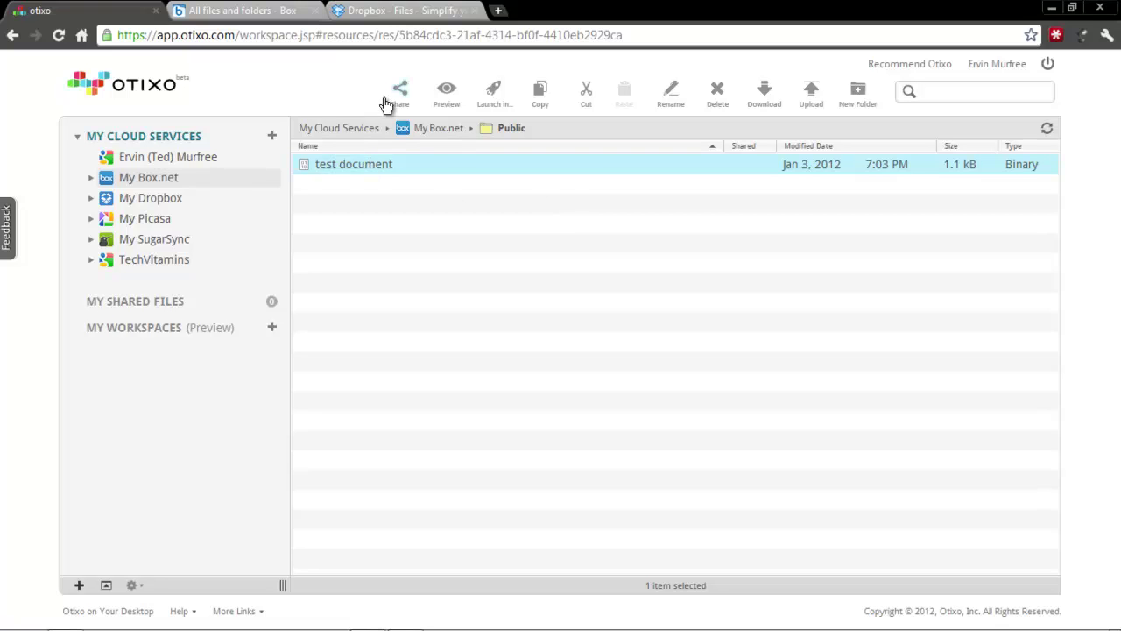
left_click(543, 97)
Step: Paste the test document into My Dropbox and dismiss the file-added notification
left_click(151, 200)
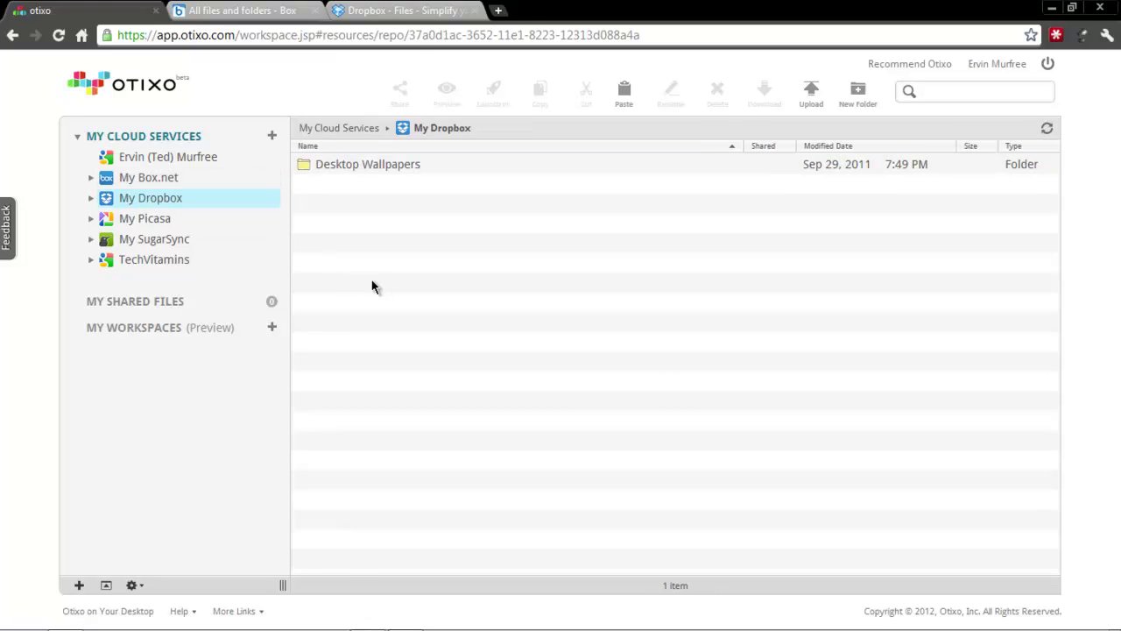
left_click(627, 92)
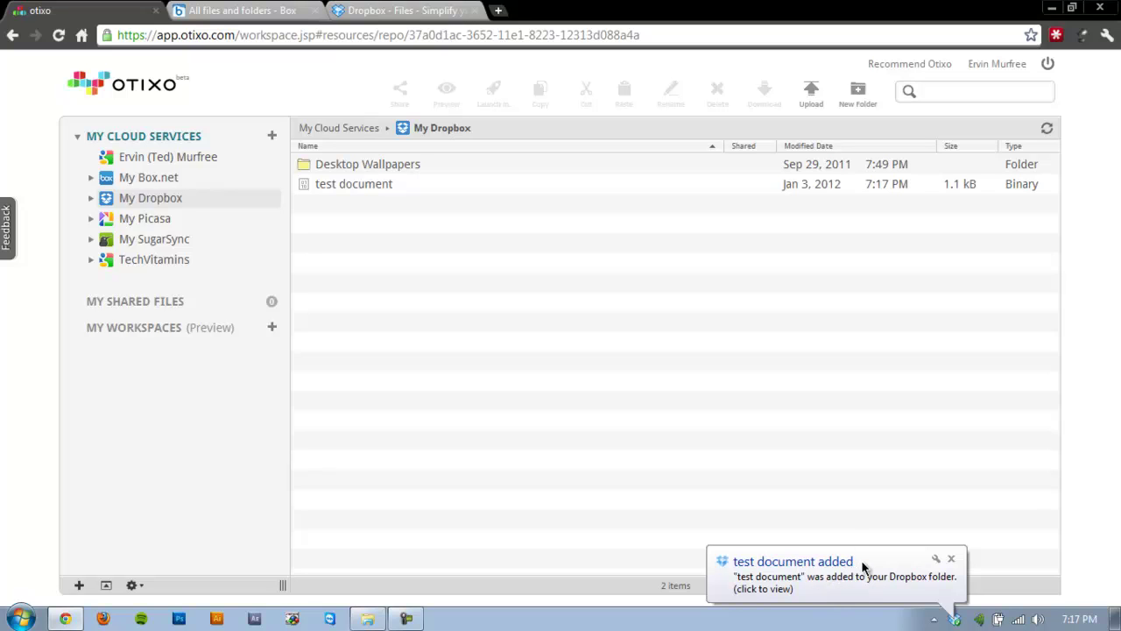
left_click(951, 559)
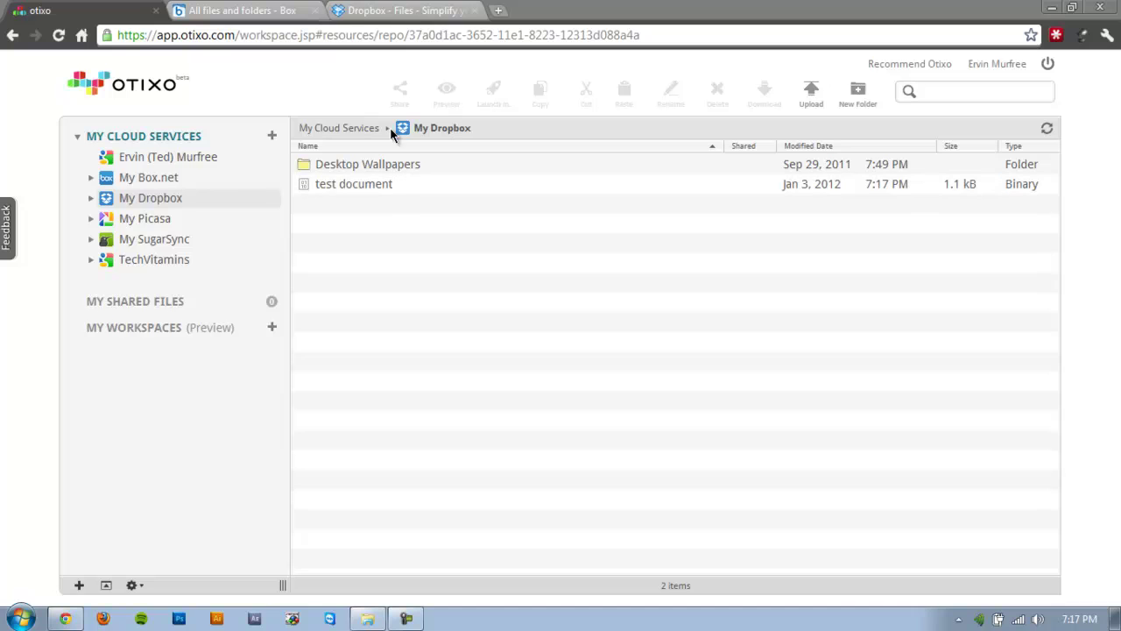
left_click(366, 12)
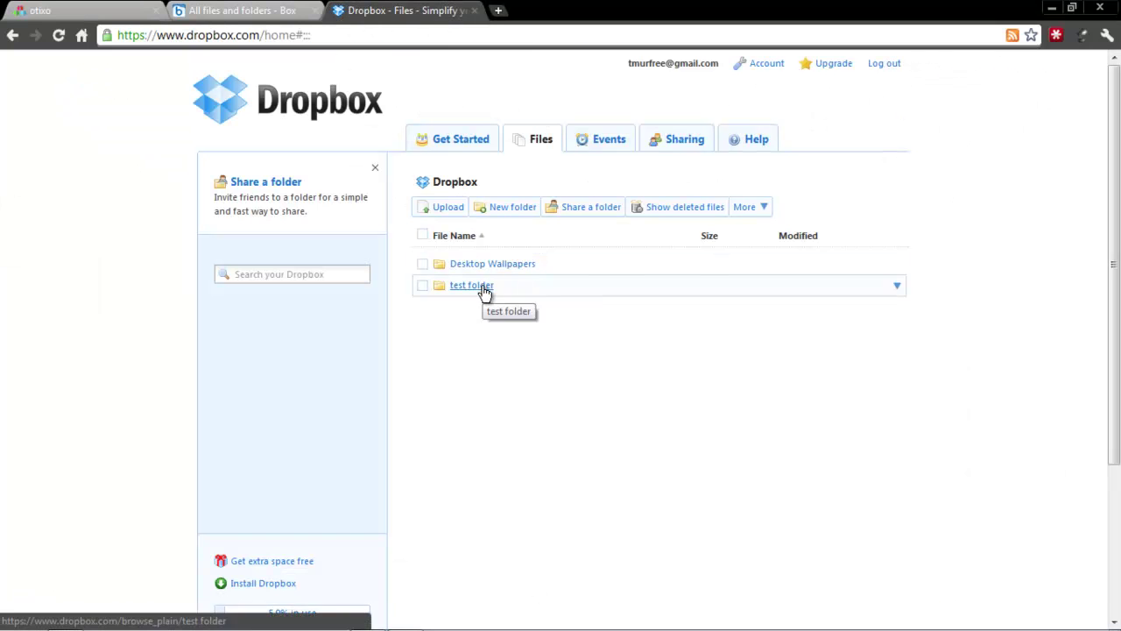
key("F5")
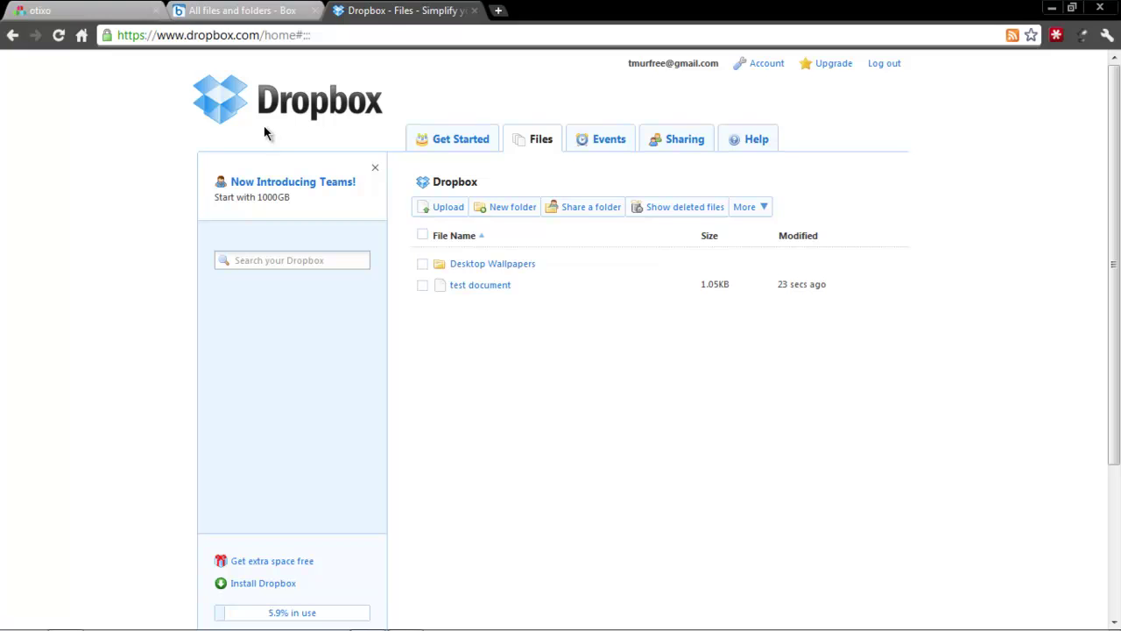
left_click(113, 10)
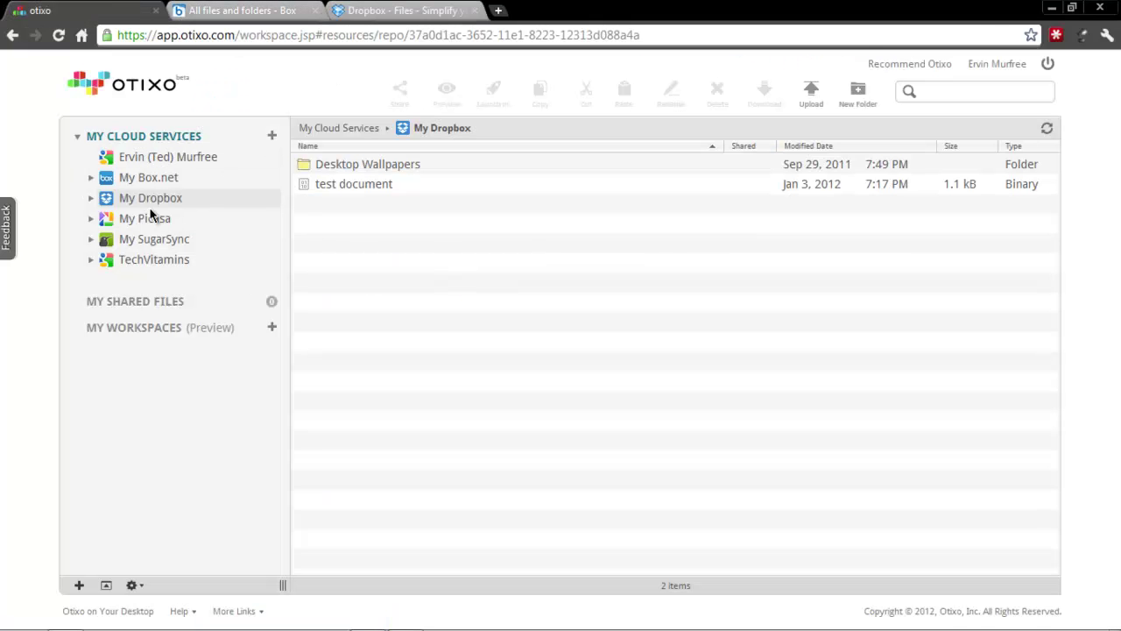
Step: Read the 'Otixo on Your Desktop' FAQ about mapping dav.otixo.com as a network drive
mouse_move(198, 627)
left_click(94, 612)
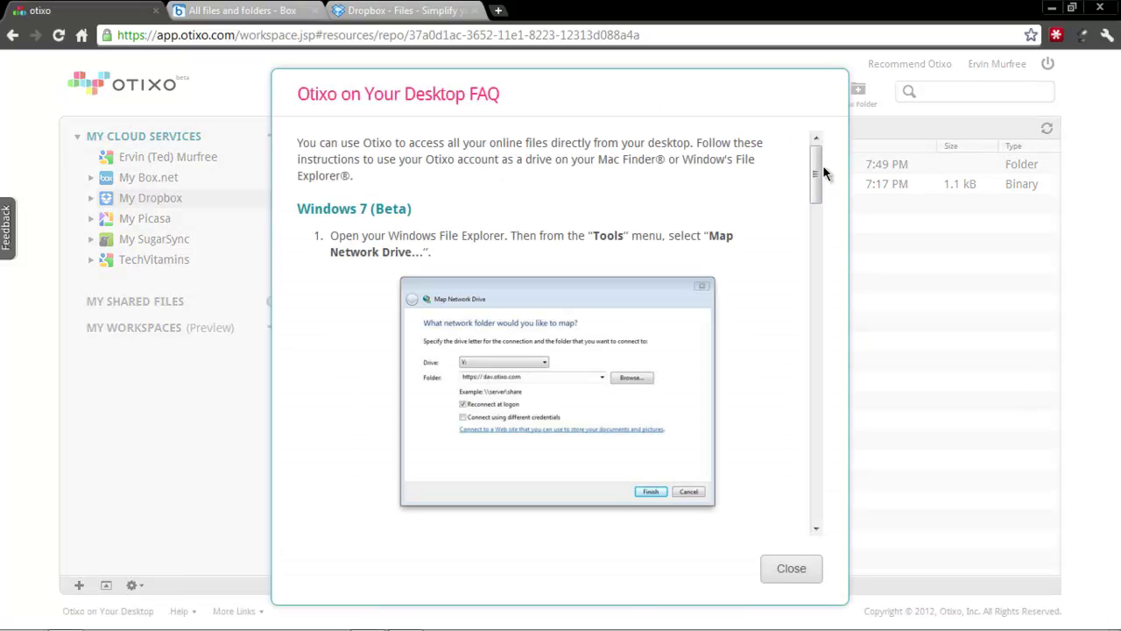
left_click_drag(815, 168, 815, 140)
Step: Close the FAQ and open the Cloud (Z:) network drive in Windows Explorer
left_click(810, 569)
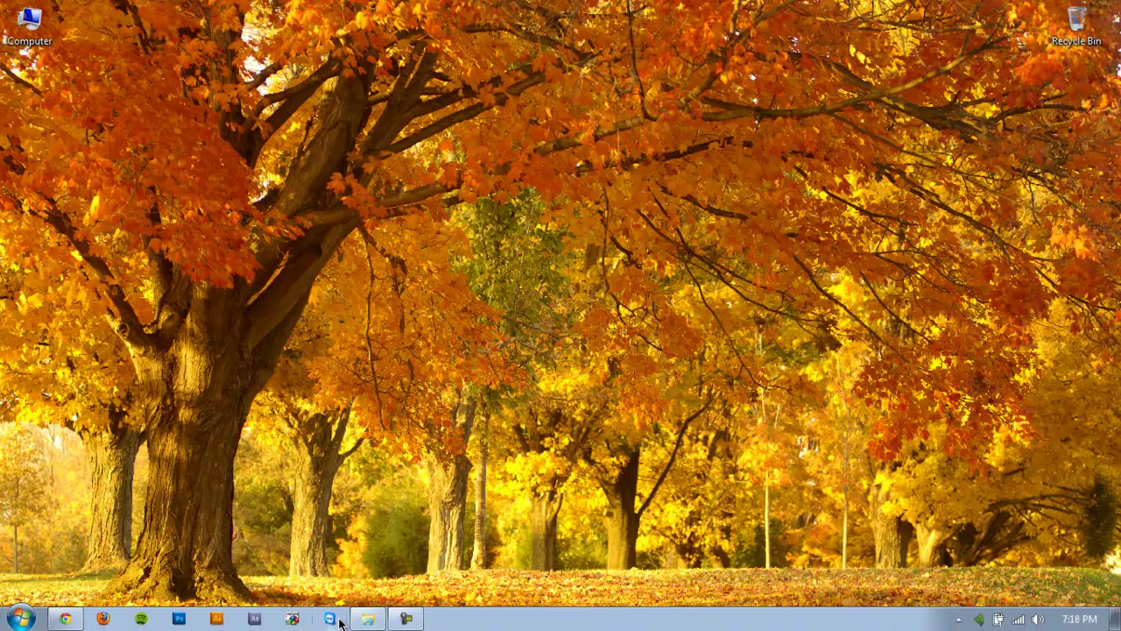
left_click(368, 619)
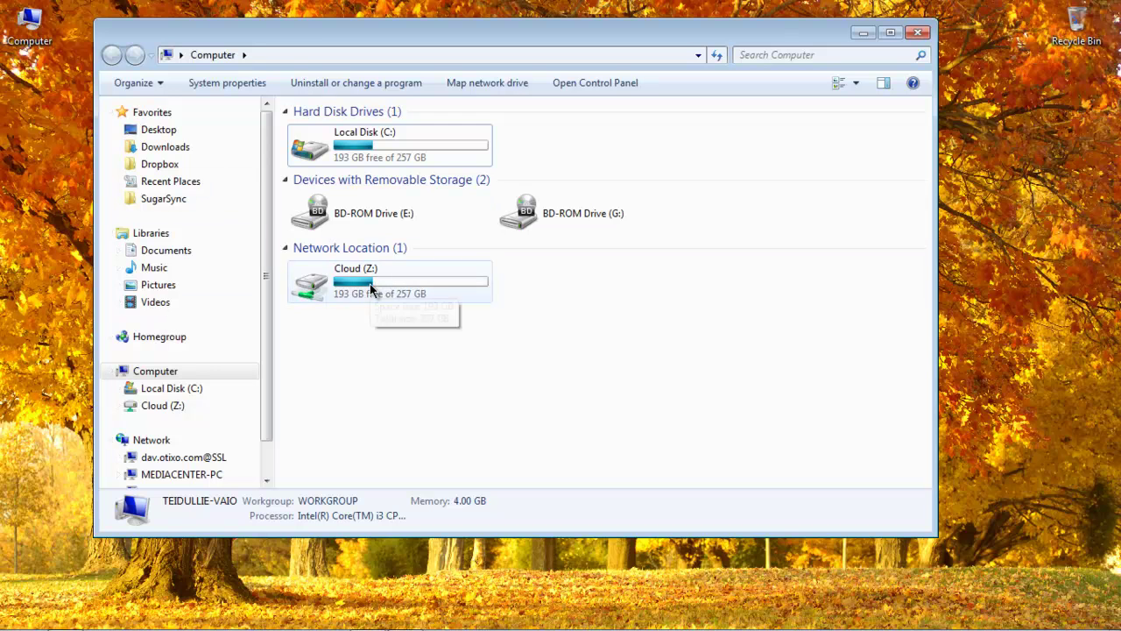
mouse_move(366, 296)
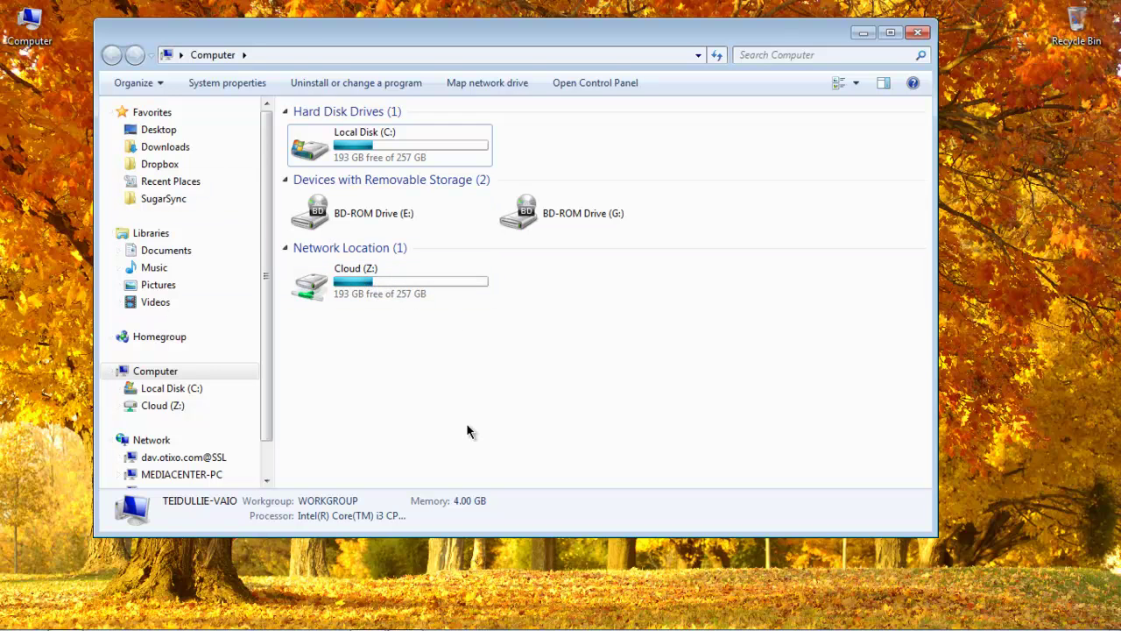
double_click(360, 279)
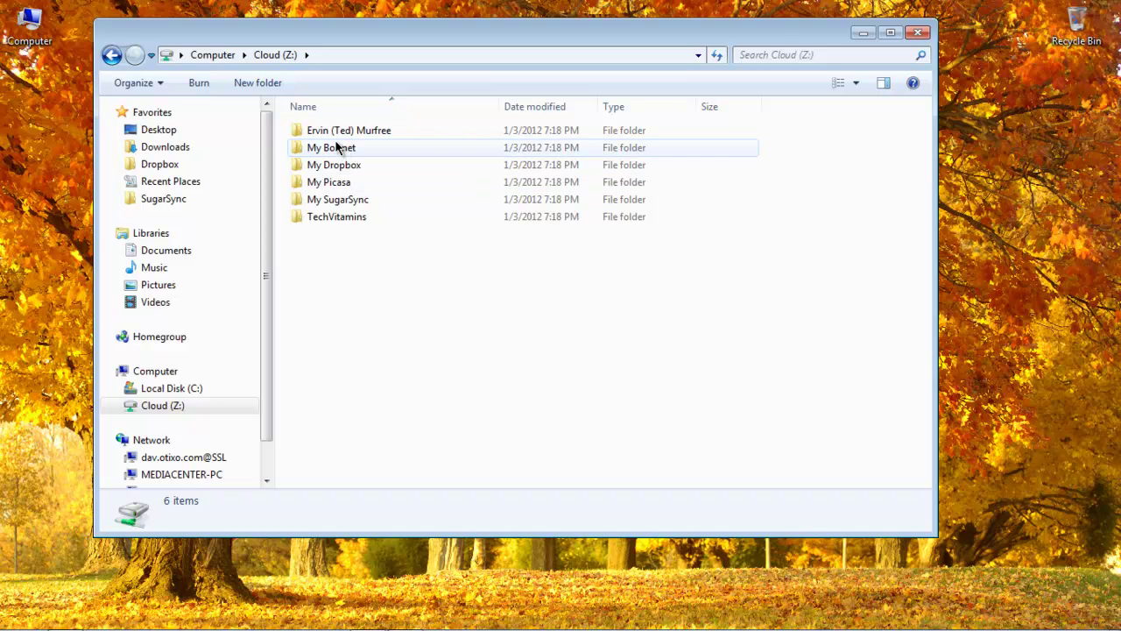
Step: Bring the Otixo browser forward briefly, then minimize it to reveal the Cloud drive
mouse_move(140, 623)
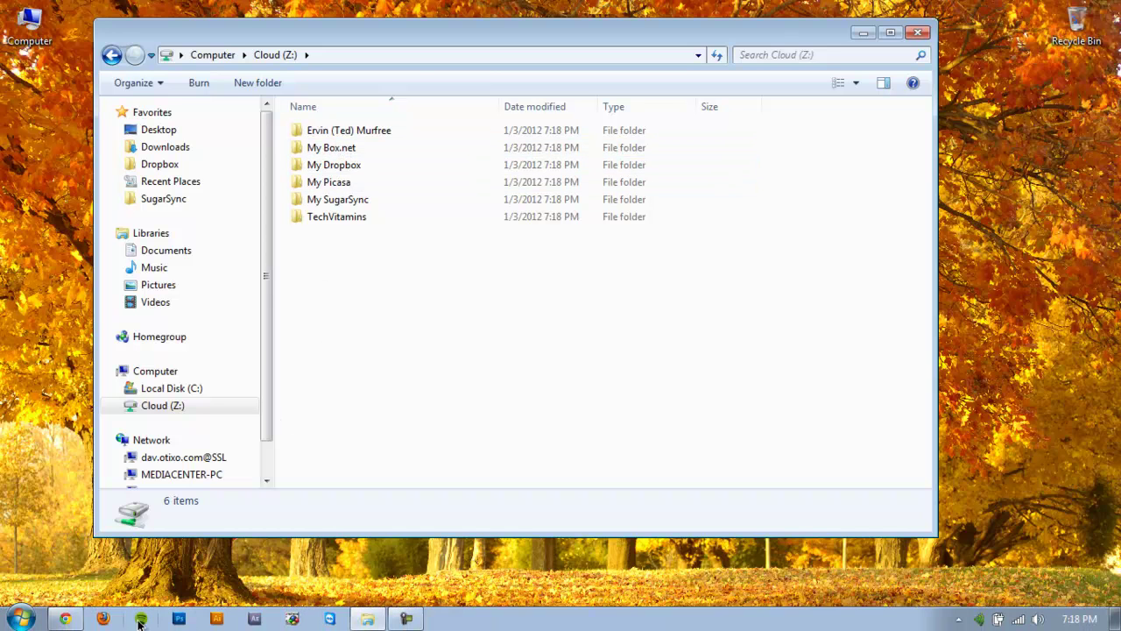
left_click(77, 620)
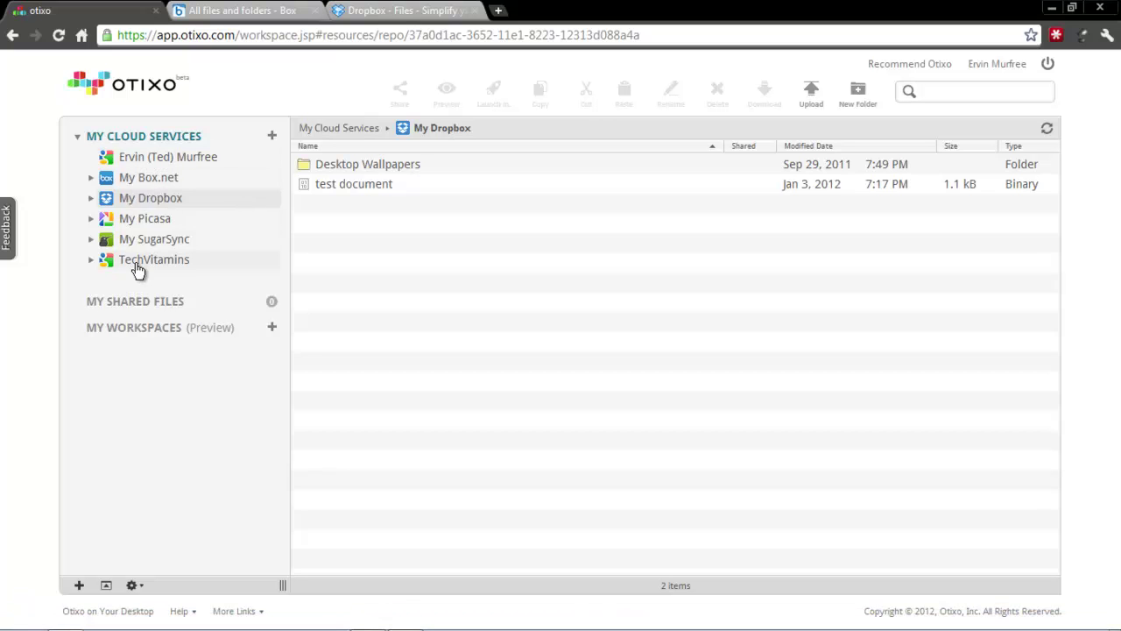
left_click(1051, 8)
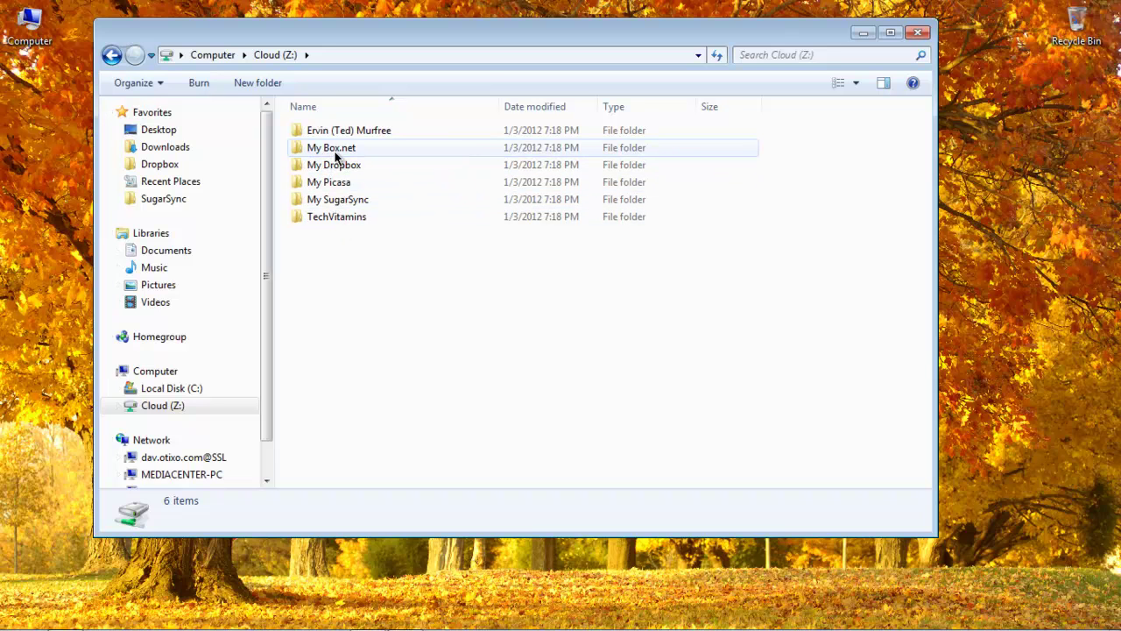
Step: Delete the test document from My Dropbox in Otixo, confirming with Ok
mouse_move(267, 623)
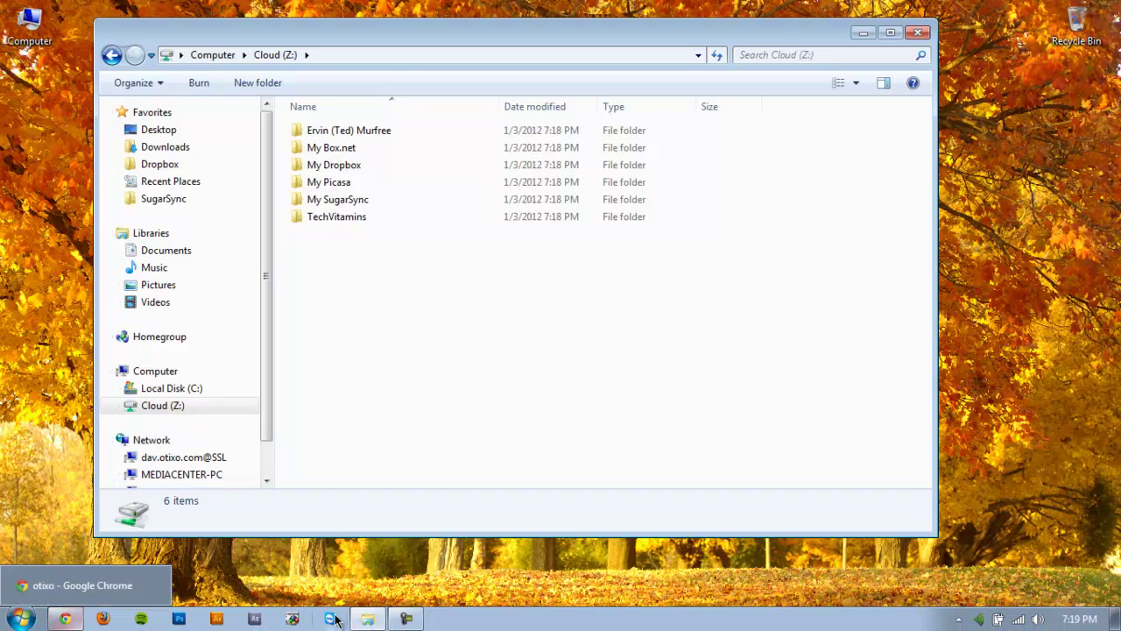
left_click(88, 582)
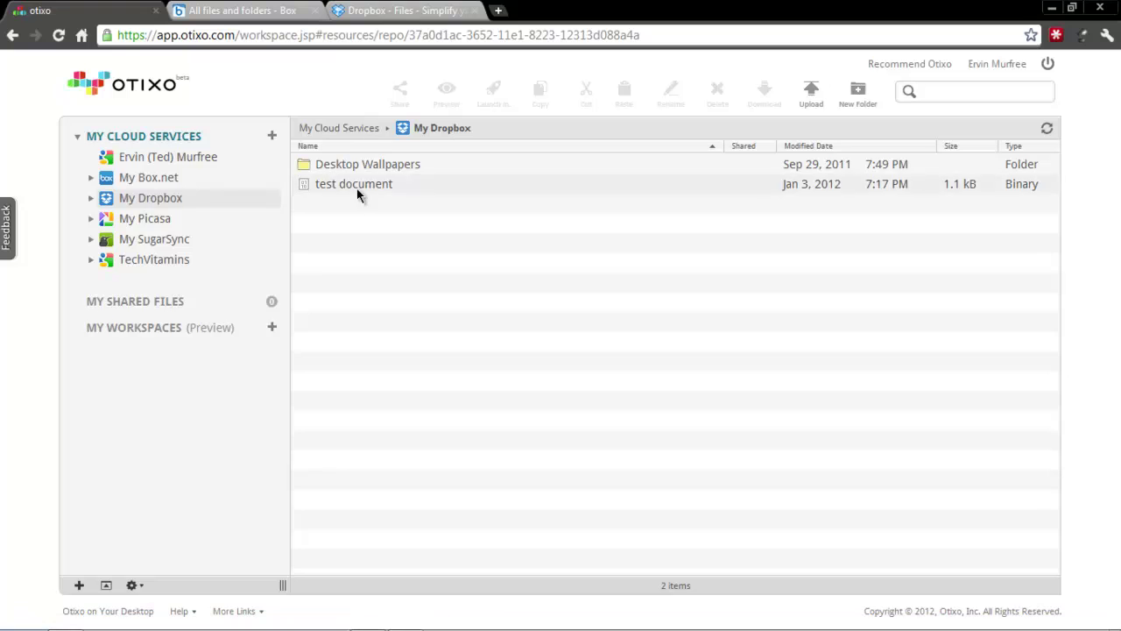
left_click(348, 183)
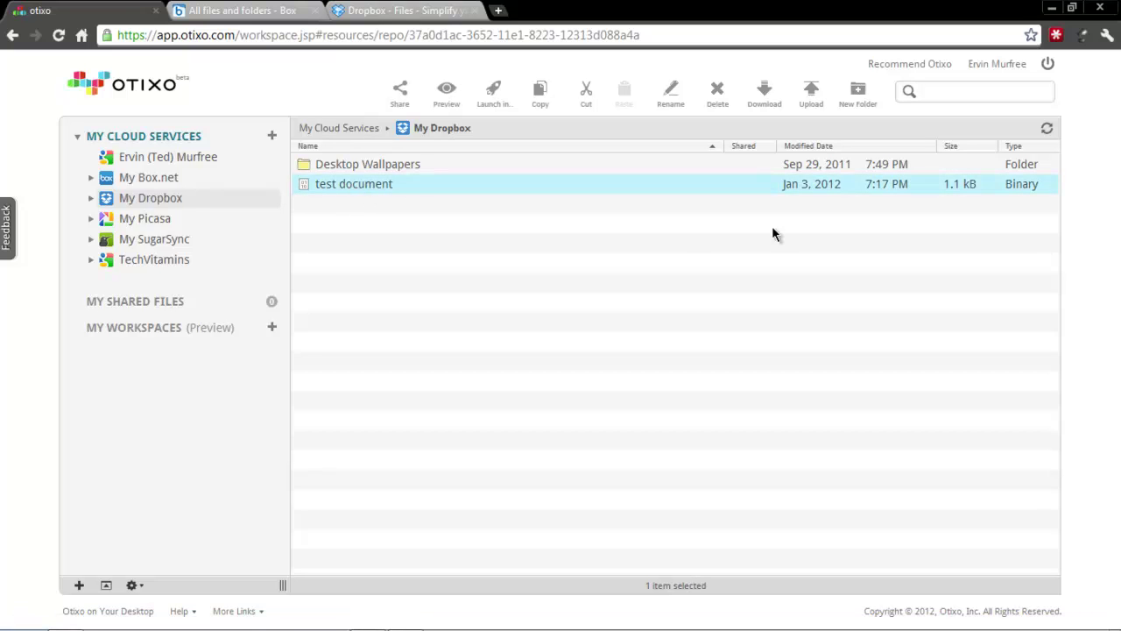
left_click(718, 98)
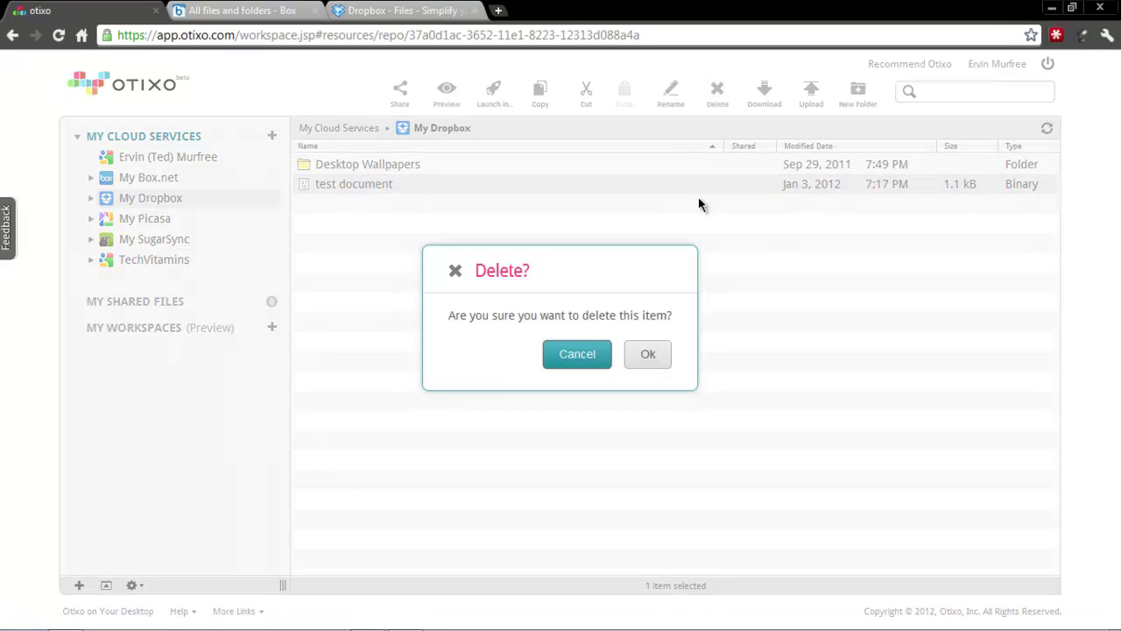
left_click(658, 355)
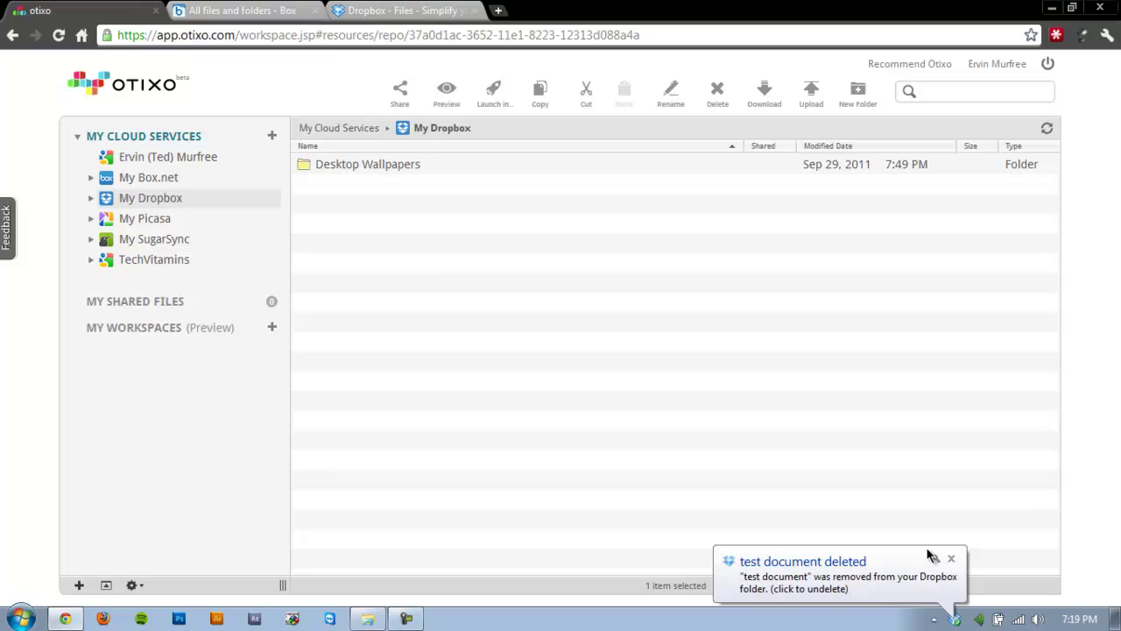
left_click(956, 563)
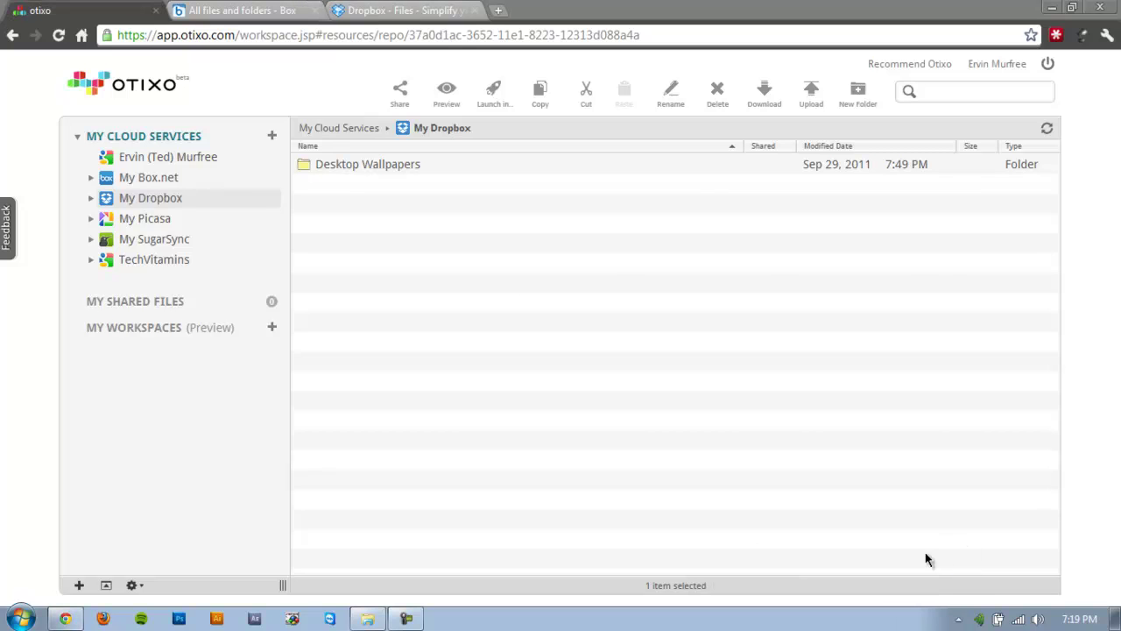
Step: Reload the Dropbox website to confirm the deletion, then minimize the browser
left_click(427, 13)
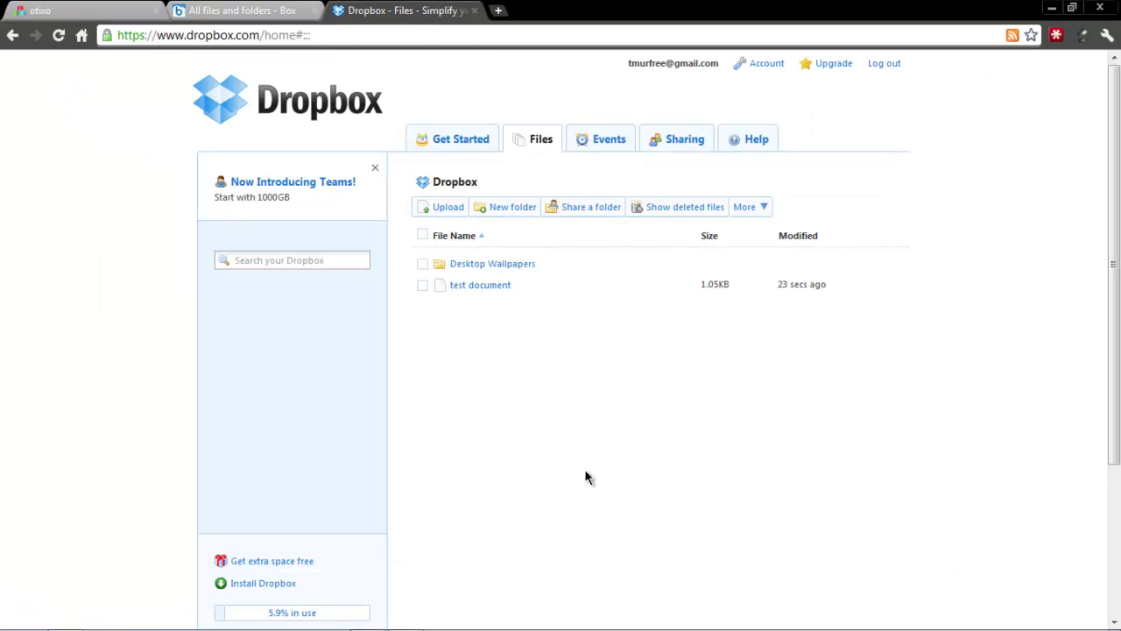
key("F5")
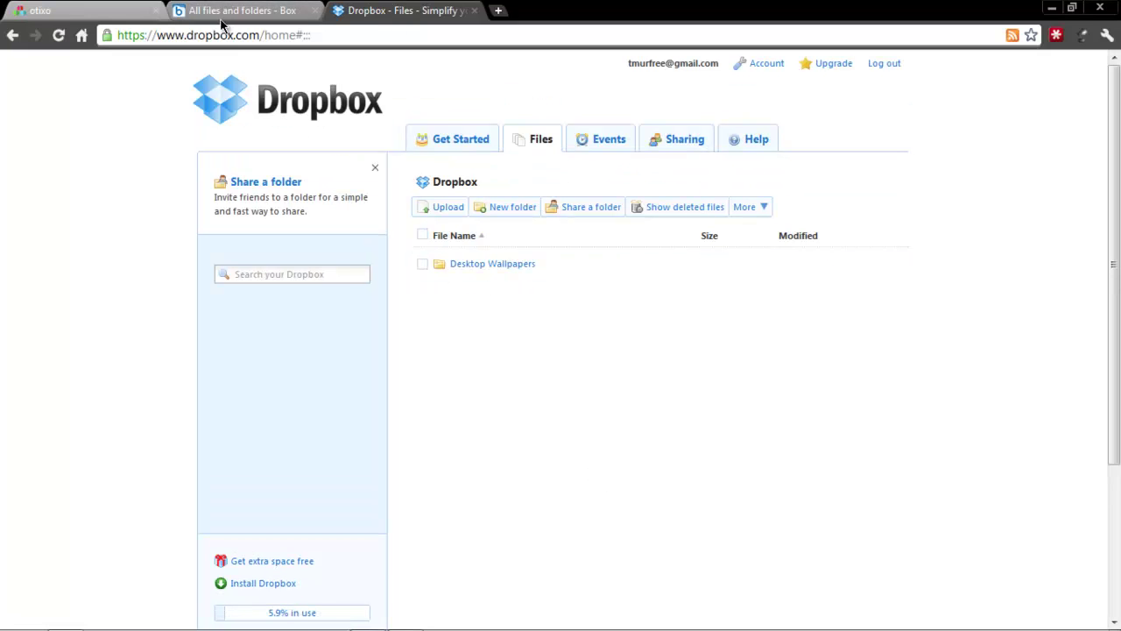
left_click(1052, 8)
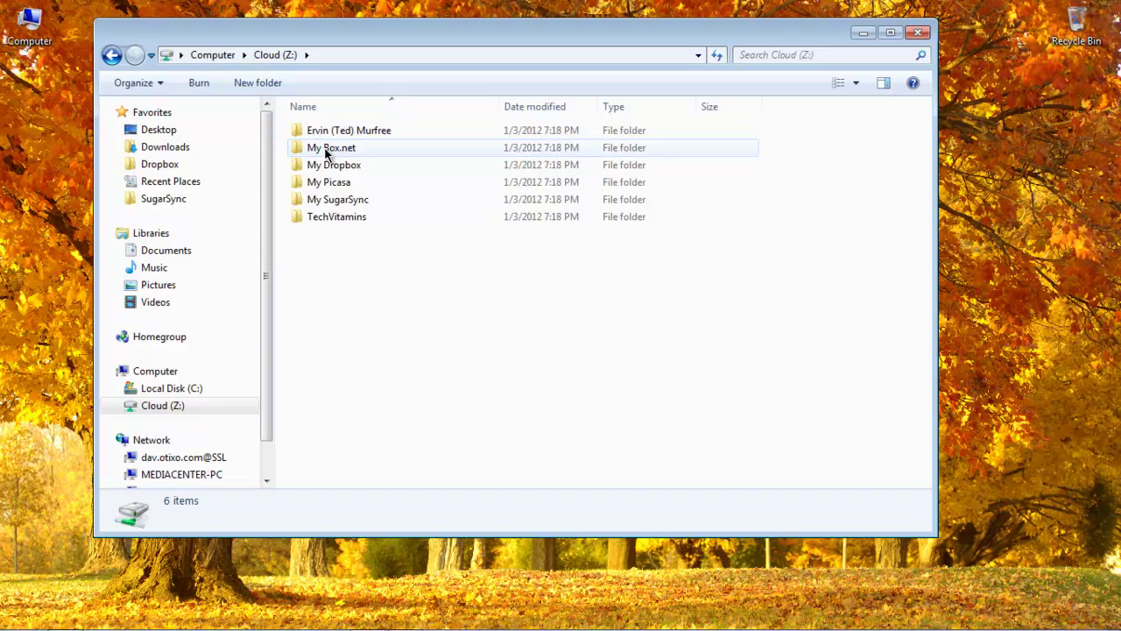
Step: On Cloud (Z:), copy the test document from My Box.net's Public folder
left_click(326, 153)
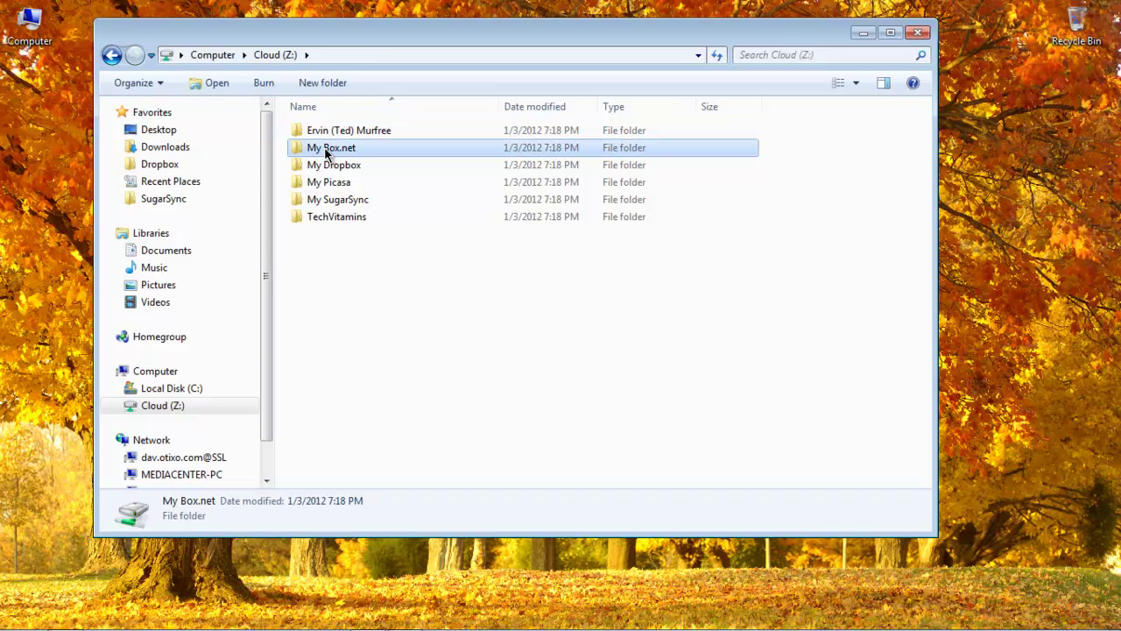
double_click(327, 153)
left_click(317, 222)
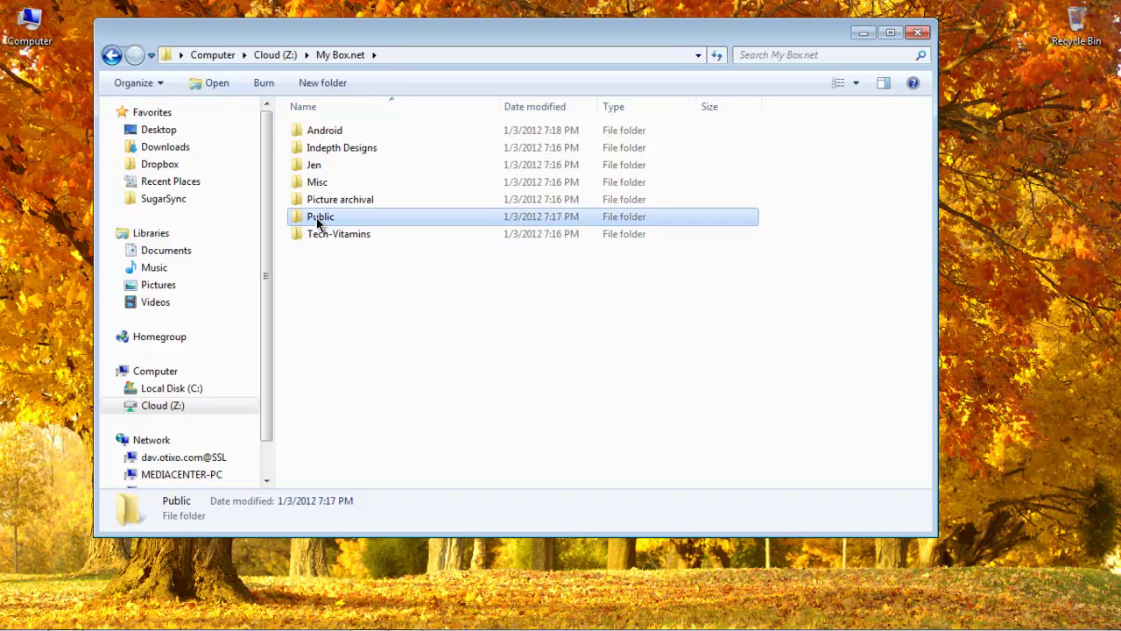
double_click(318, 223)
left_click(327, 131)
right_click(328, 133)
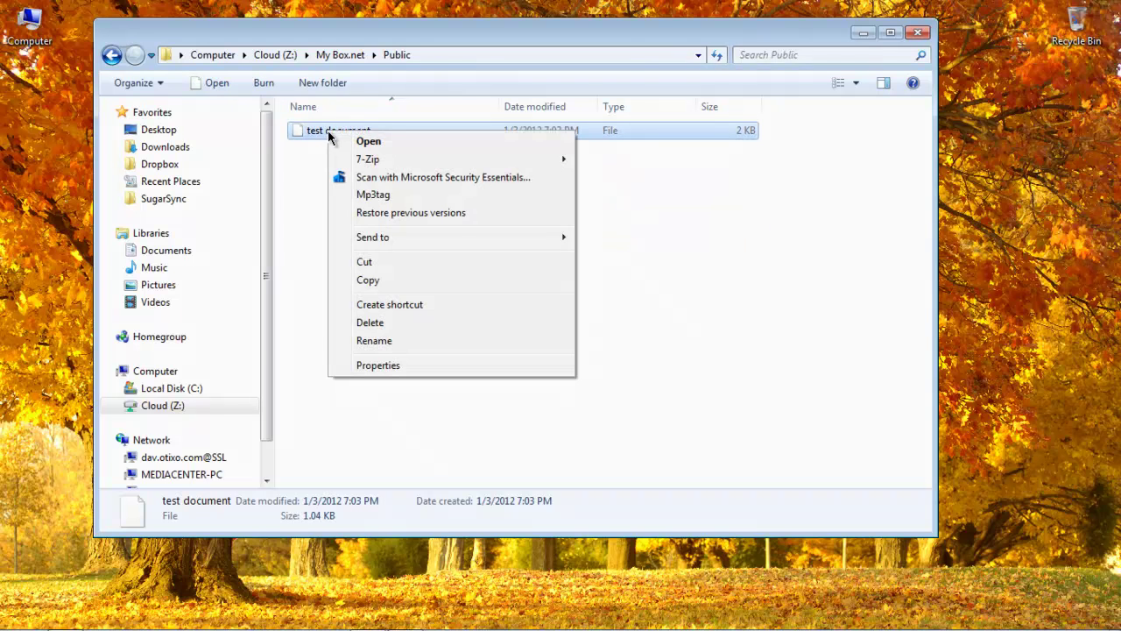
left_click(381, 281)
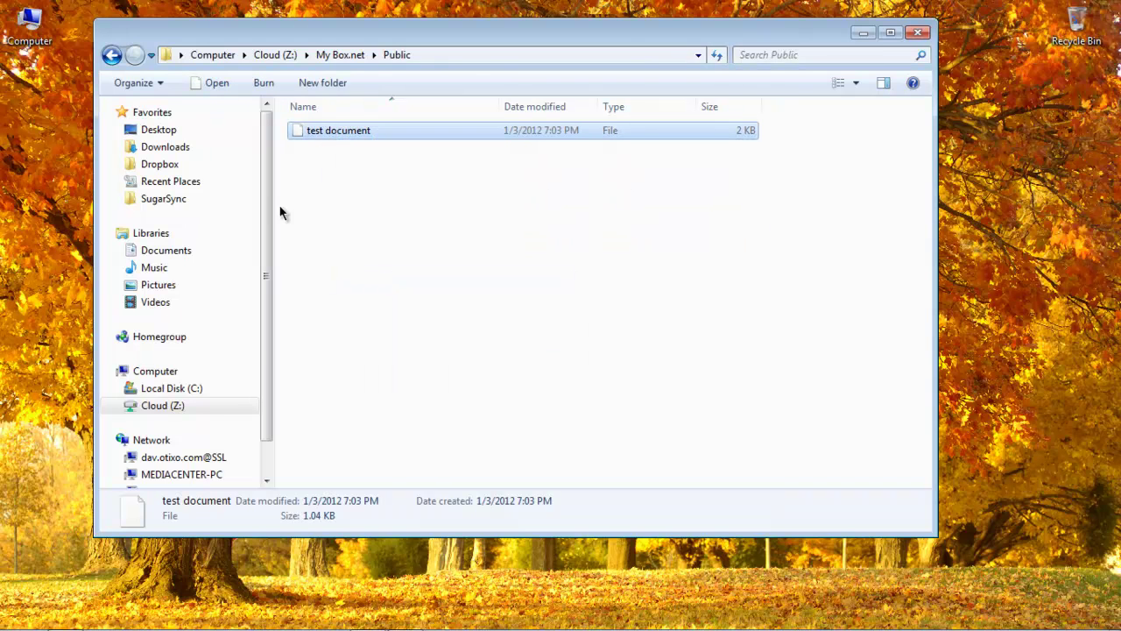
Step: Paste the test document into the My Dropbox folder and dismiss the update notification
left_click(112, 56)
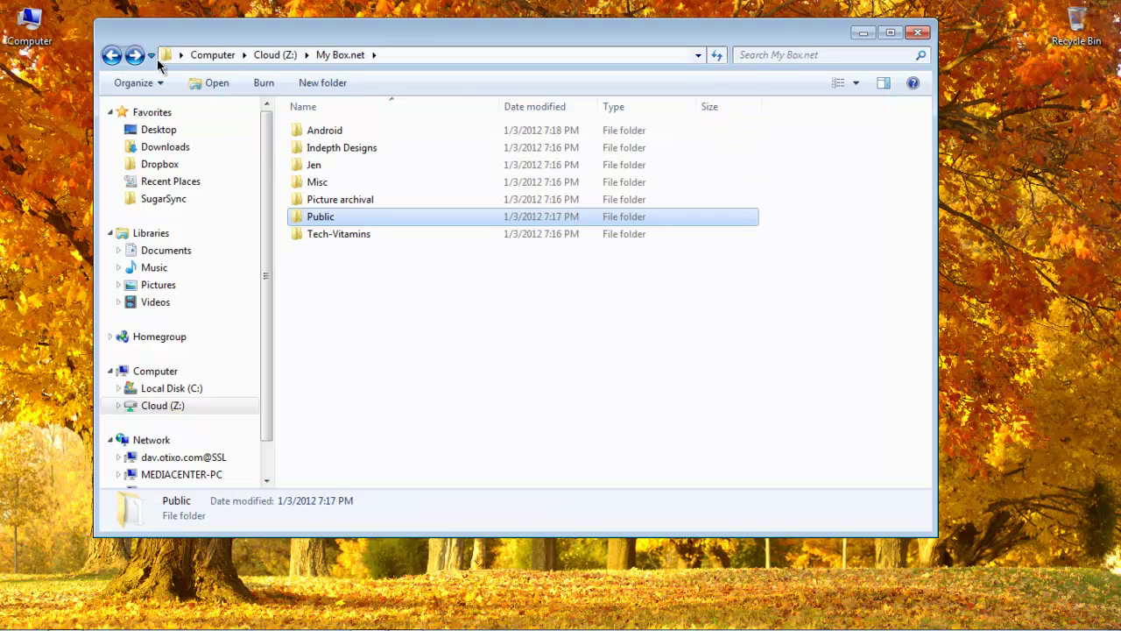
left_click(116, 56)
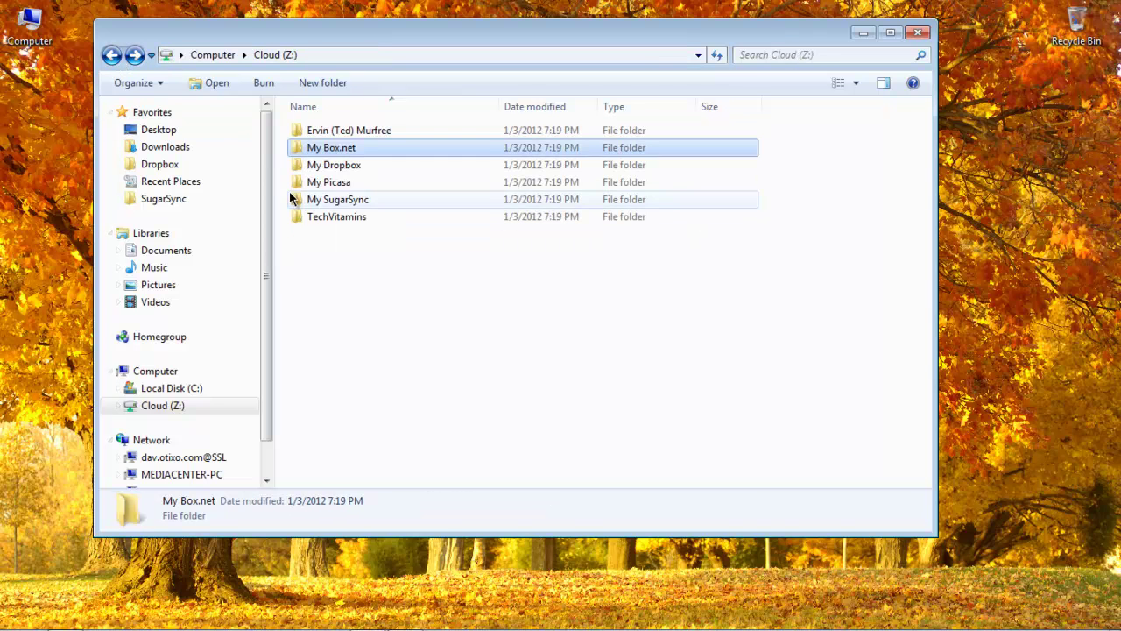
double_click(331, 166)
right_click(342, 230)
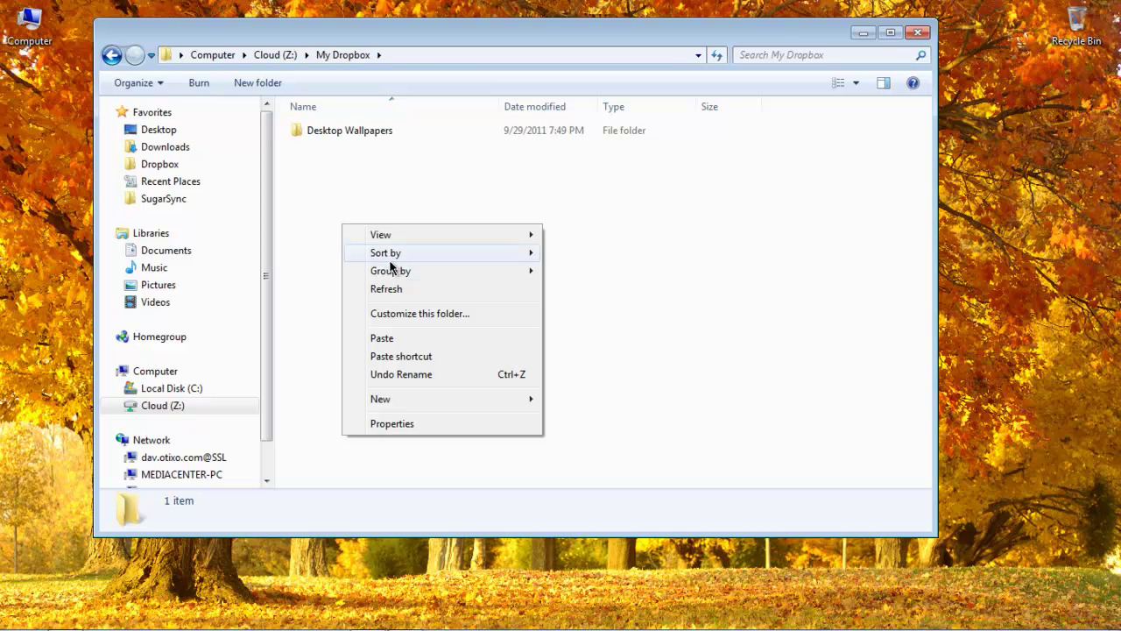
left_click(402, 340)
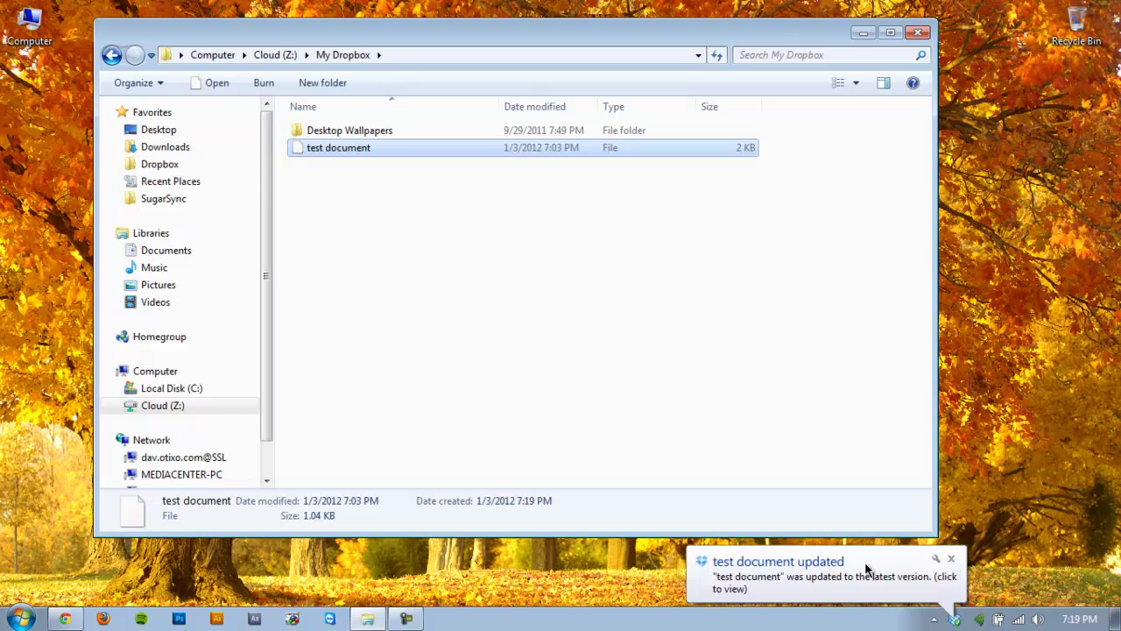
left_click(950, 560)
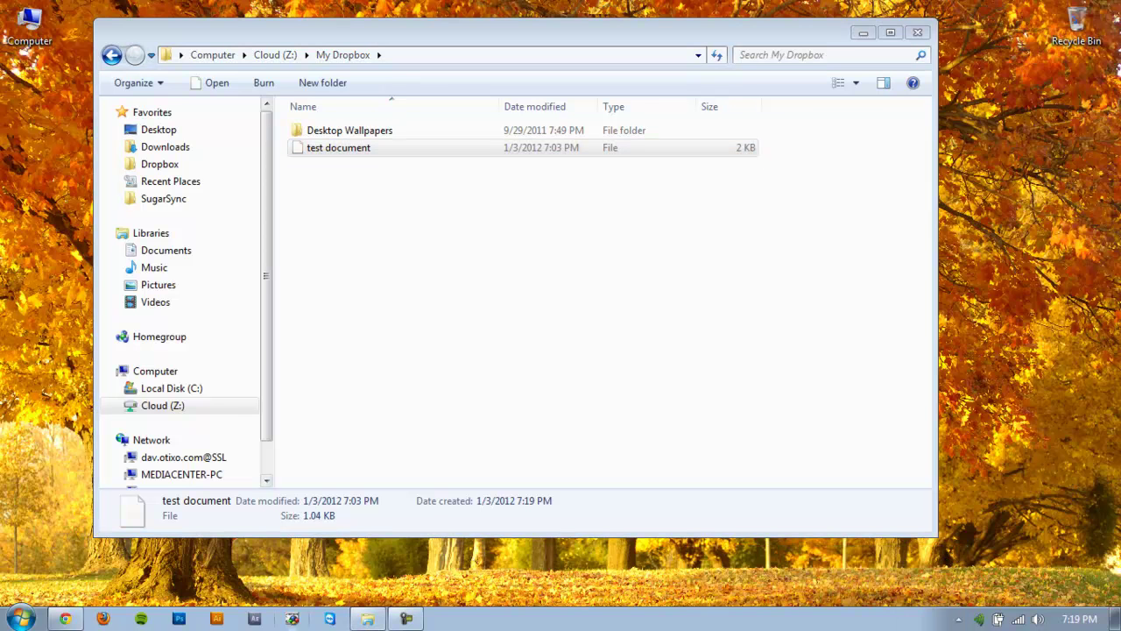
Step: Reload the Dropbox web page to see the test document, then return to the Otixo tab
left_click(65, 618)
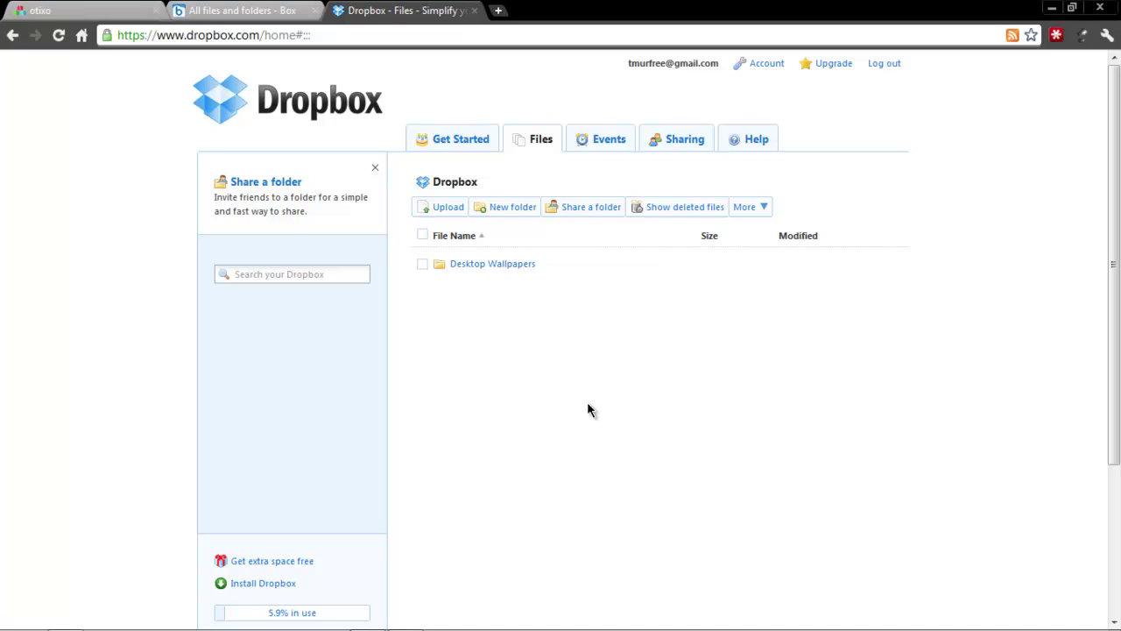
key("F5")
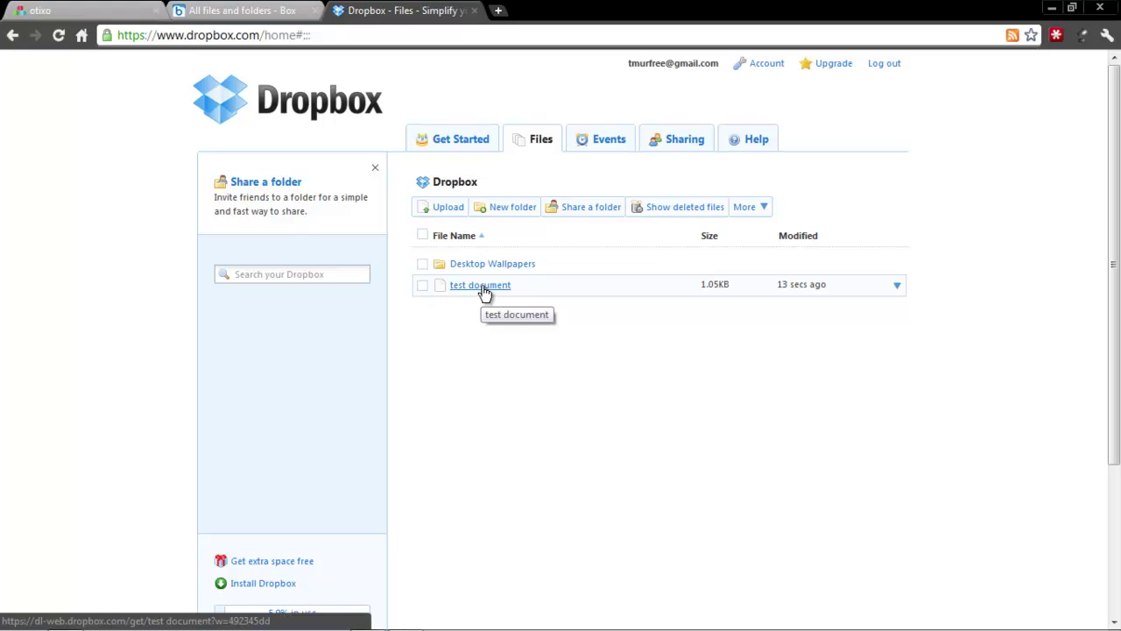
left_click(83, 10)
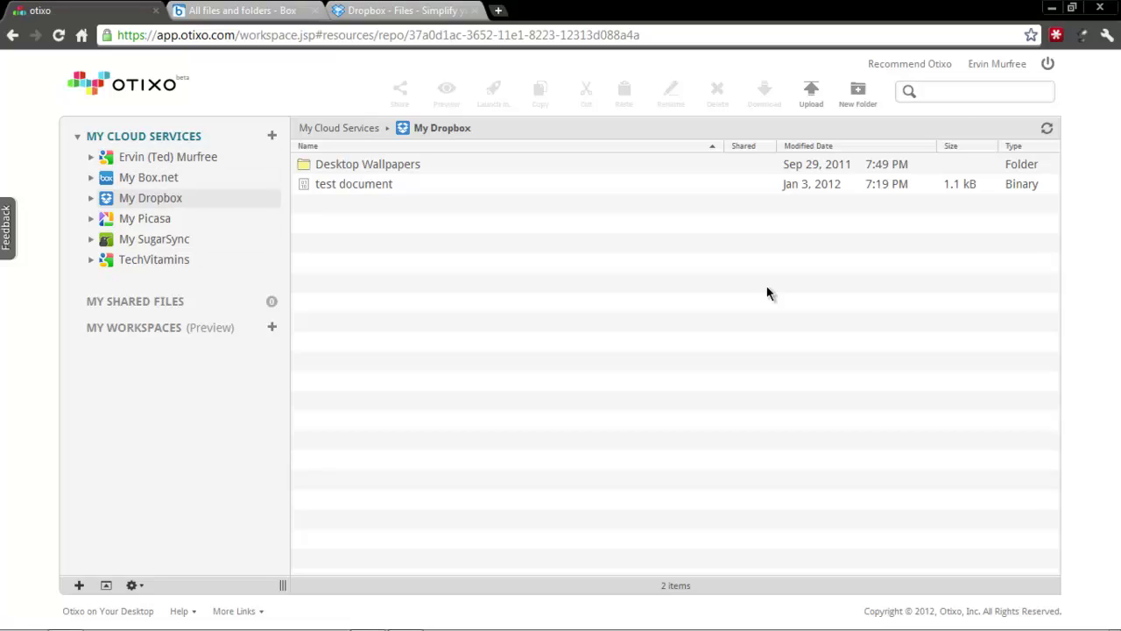
left_click(943, 90)
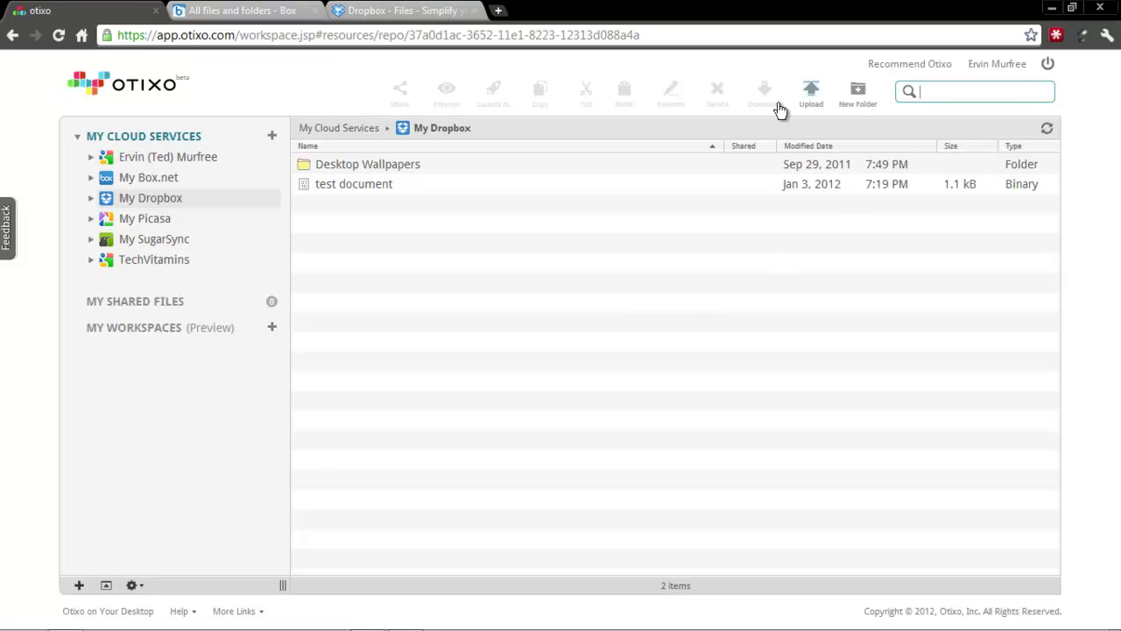
left_click(939, 91)
Step: Open Add New Cloud Service and browse the featured providers, including WebDAV and FTP
left_click(272, 137)
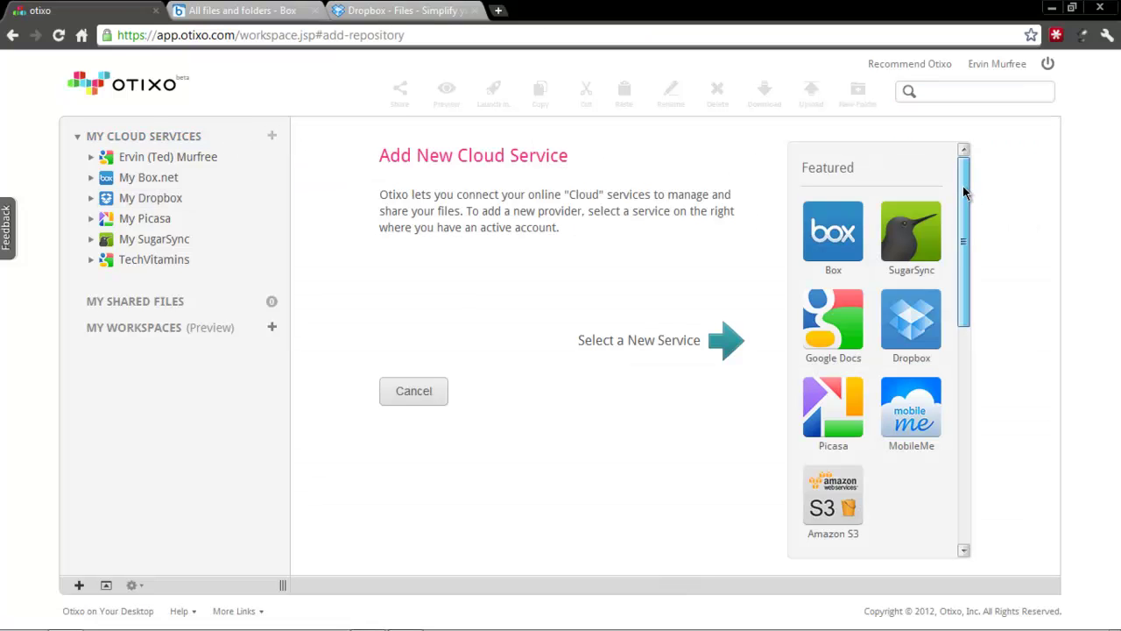
left_click_drag(963, 220, 974, 179)
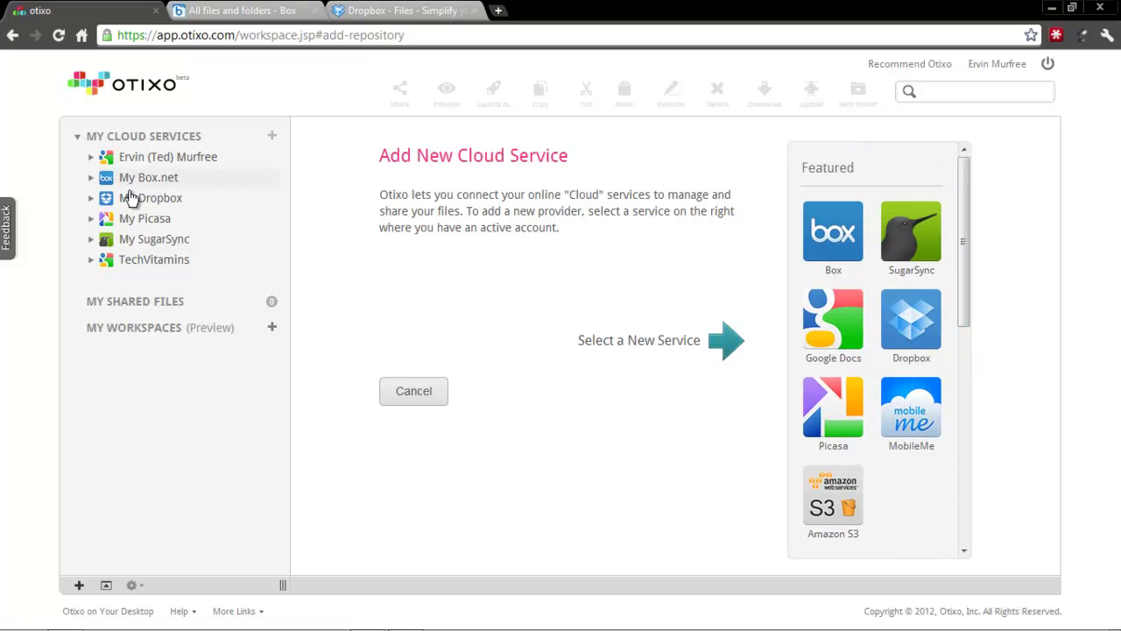